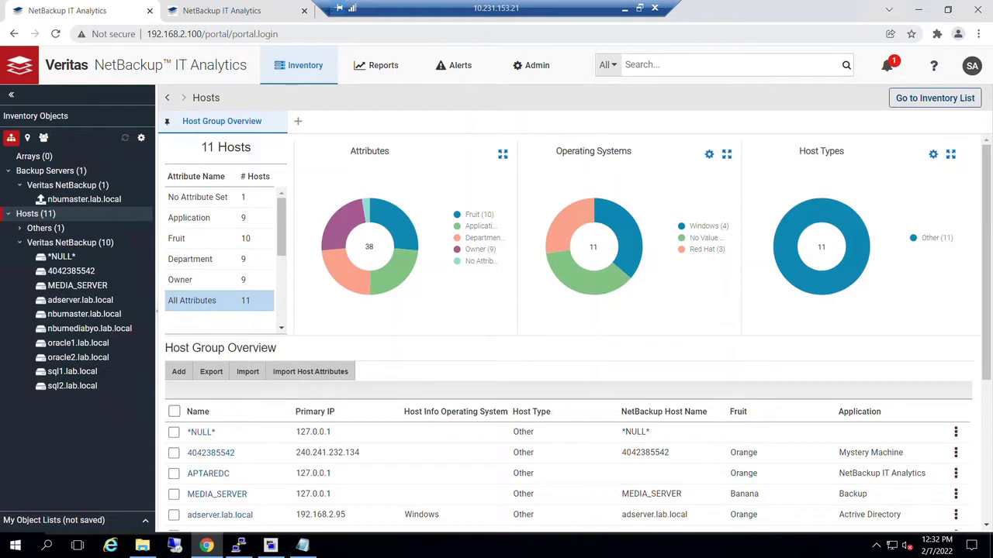
# Step: Open the scope selector of the Job Status Summary template in Backup Manager's Management Reports
pyautogui.click(373, 66)
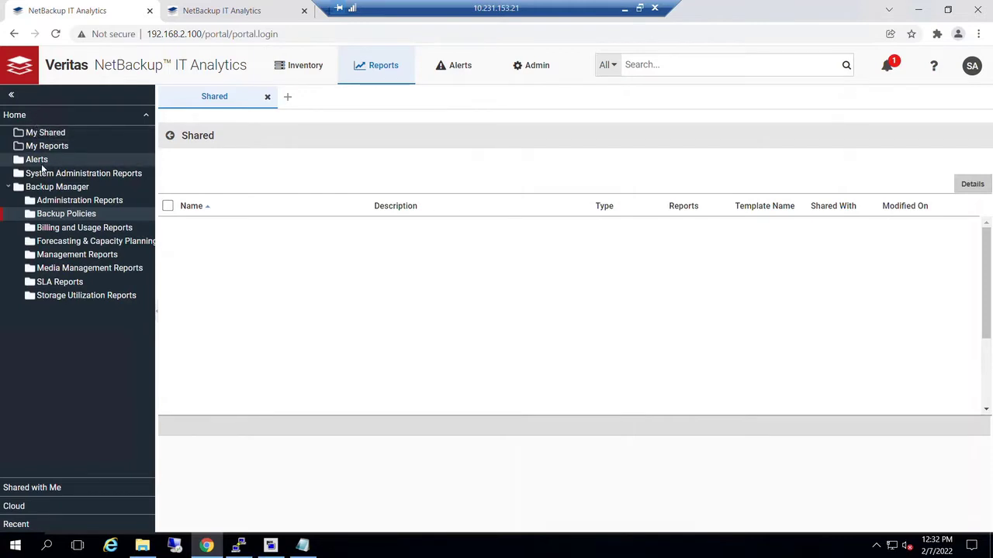
pyautogui.click(56, 257)
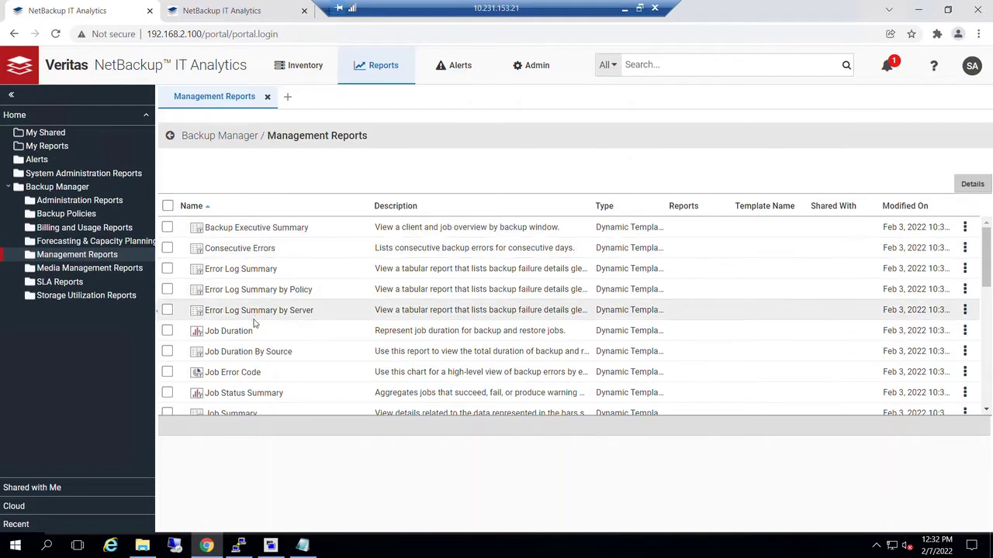
pyautogui.scroll(-1, 253, 324)
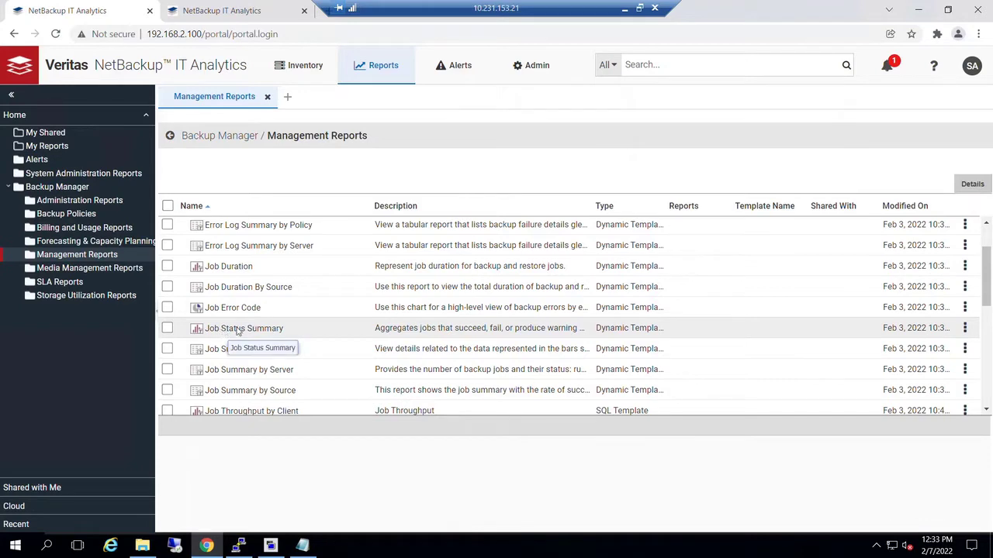
pyautogui.click(238, 331)
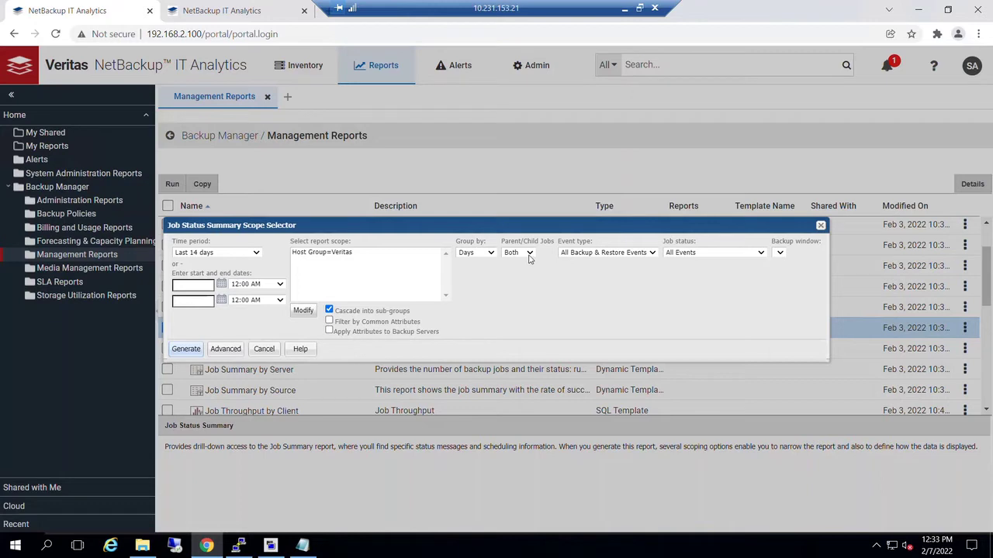
# Step: Review the available event types, job statuses and time periods in the report's scope selector, keeping the current selections
pyautogui.click(653, 254)
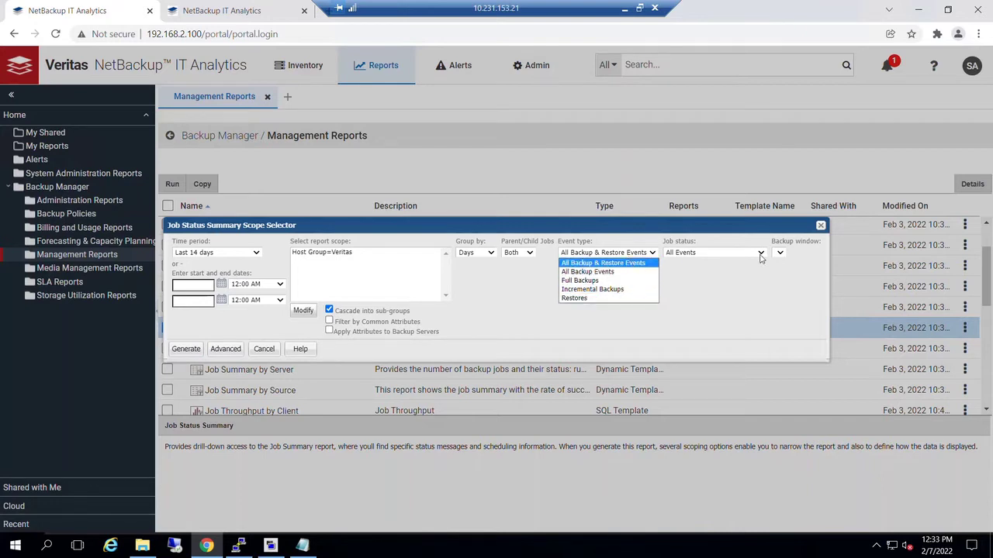
pyautogui.click(687, 254)
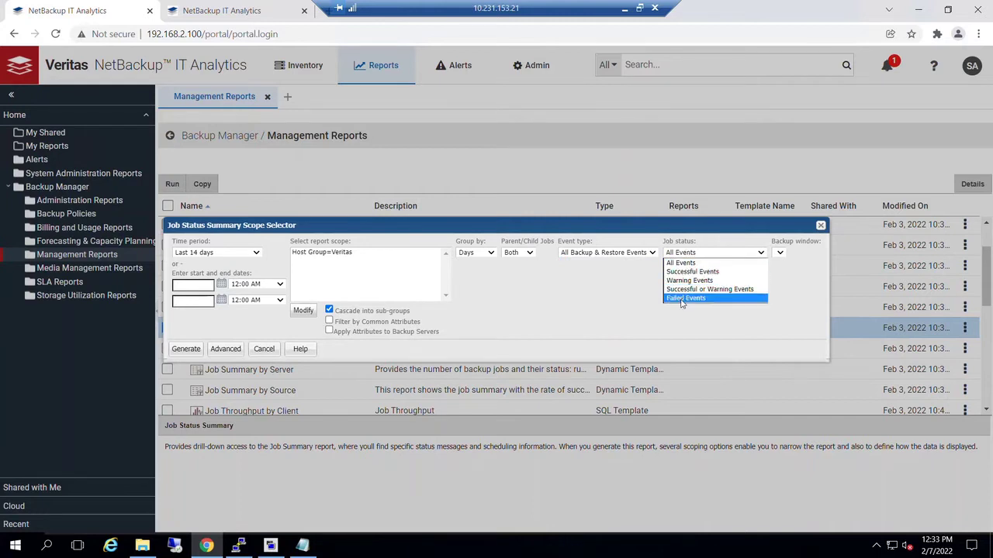
pyautogui.click(675, 263)
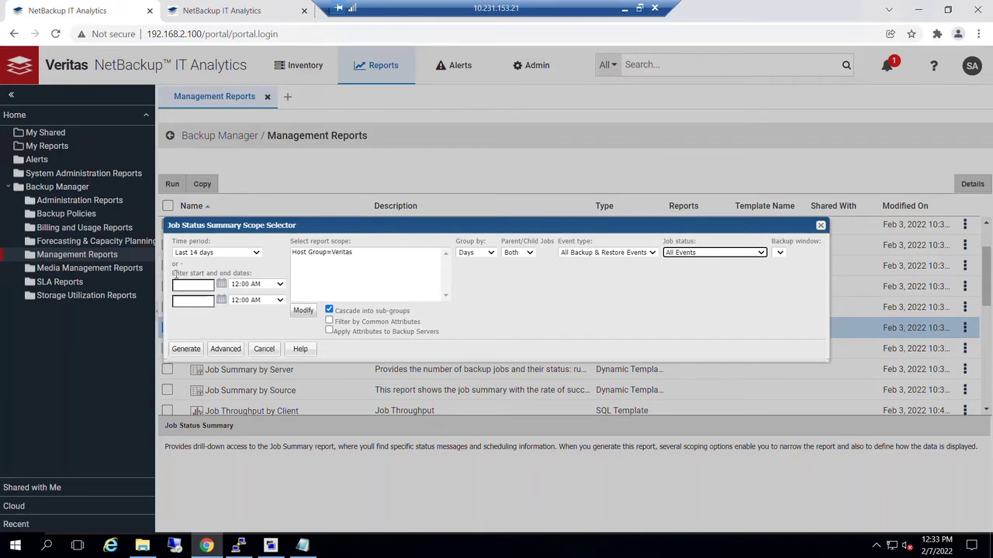
pyautogui.click(257, 253)
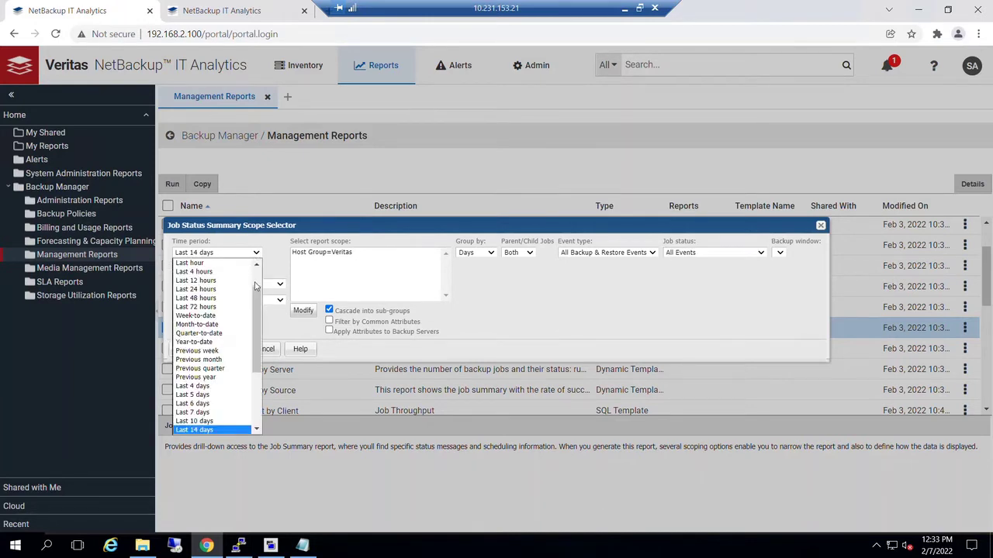
pyautogui.scroll(1, 255, 276)
pyautogui.moveTo(254, 273); pyautogui.dragTo(255, 365)
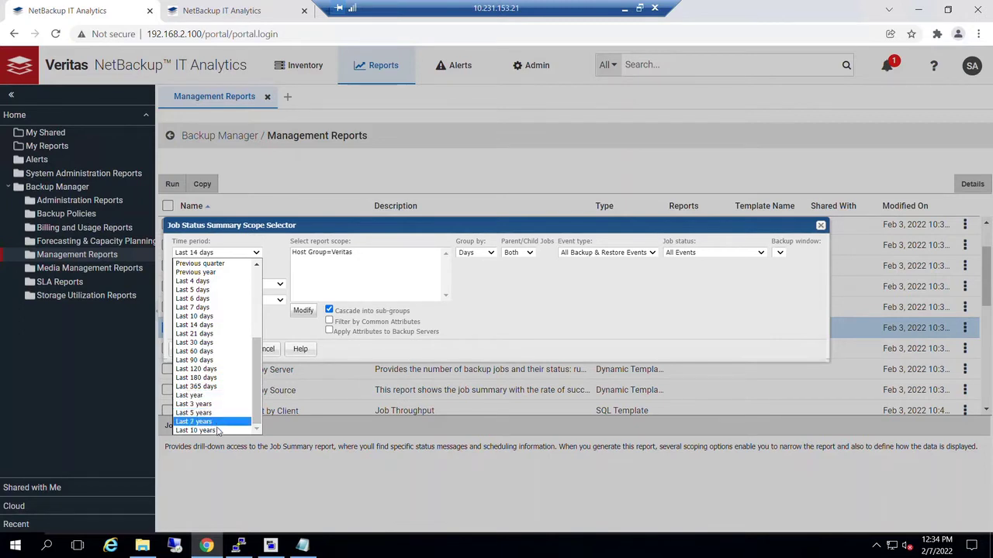
pyautogui.moveTo(256, 362); pyautogui.dragTo(256, 281)
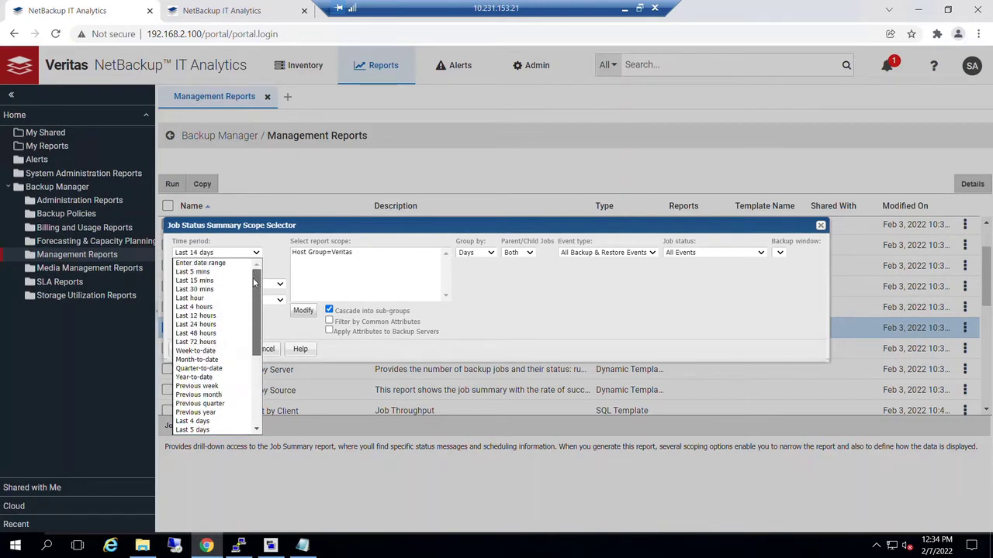
pyautogui.click(305, 231)
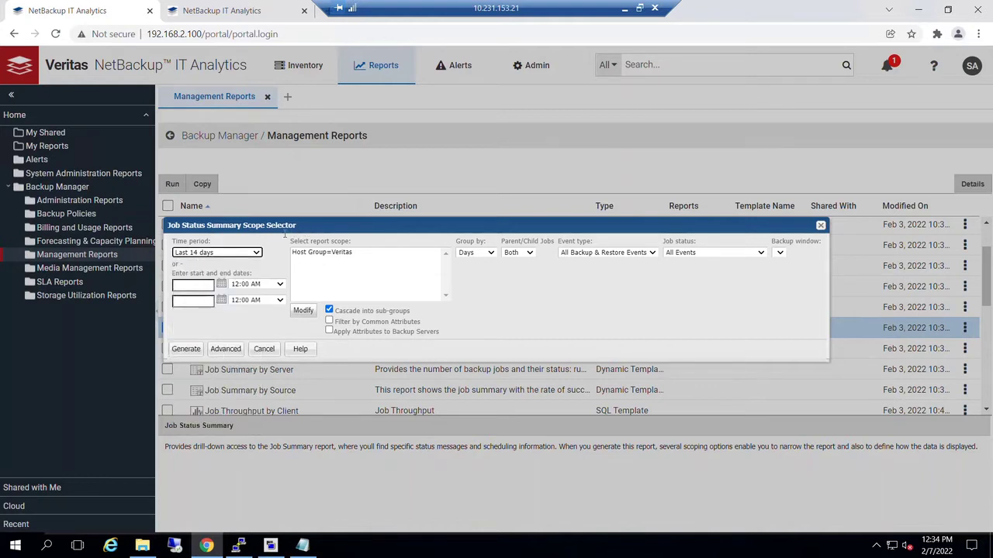
# Step: Set the report's date range from 2/1/22 to 2/7/22 and generate the Job Status Summary report
pyautogui.click(196, 284)
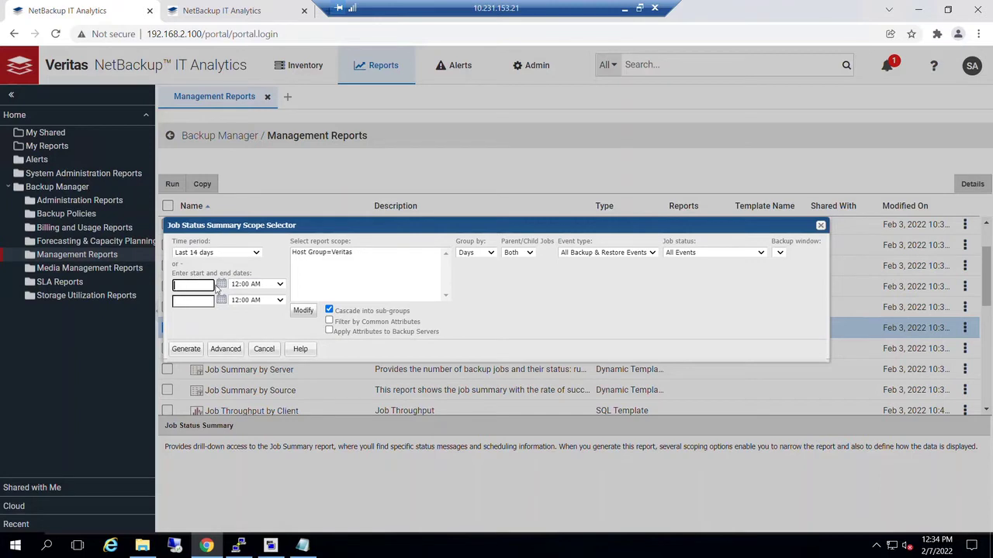
pyautogui.click(222, 284)
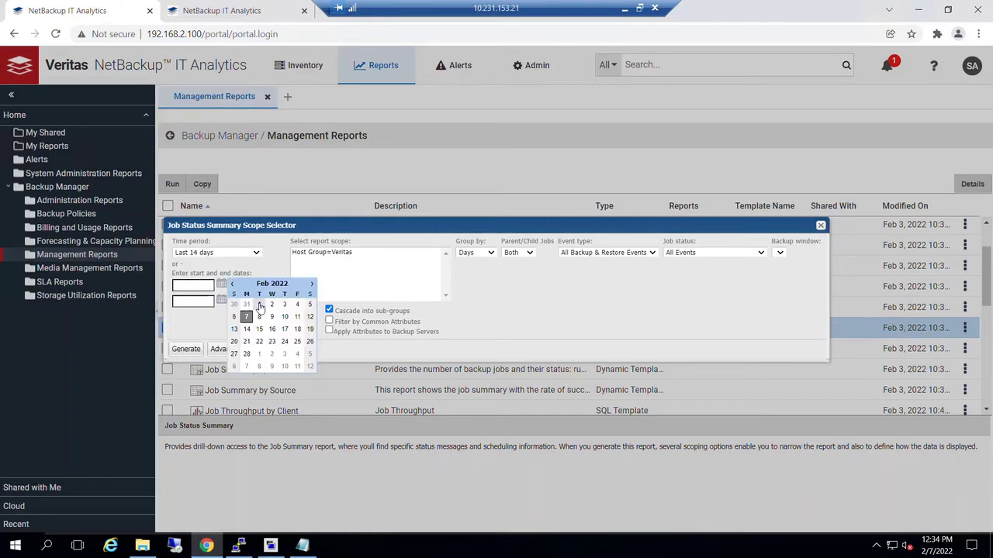
pyautogui.click(259, 304)
pyautogui.click(200, 300)
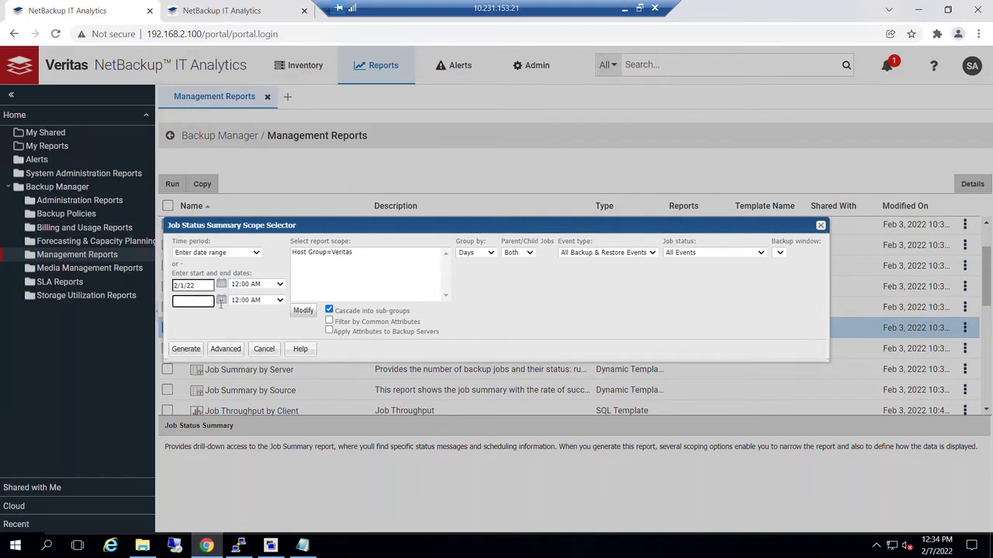
pyautogui.click(221, 304)
pyautogui.click(221, 301)
pyautogui.rightClick(223, 301)
pyautogui.press('Escape')
pyautogui.click(221, 301)
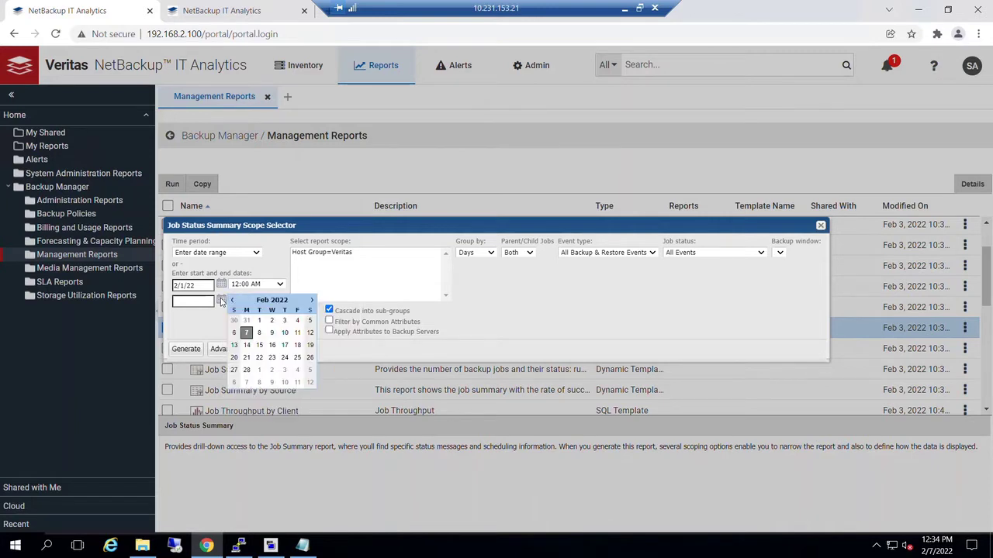
pyautogui.click(251, 332)
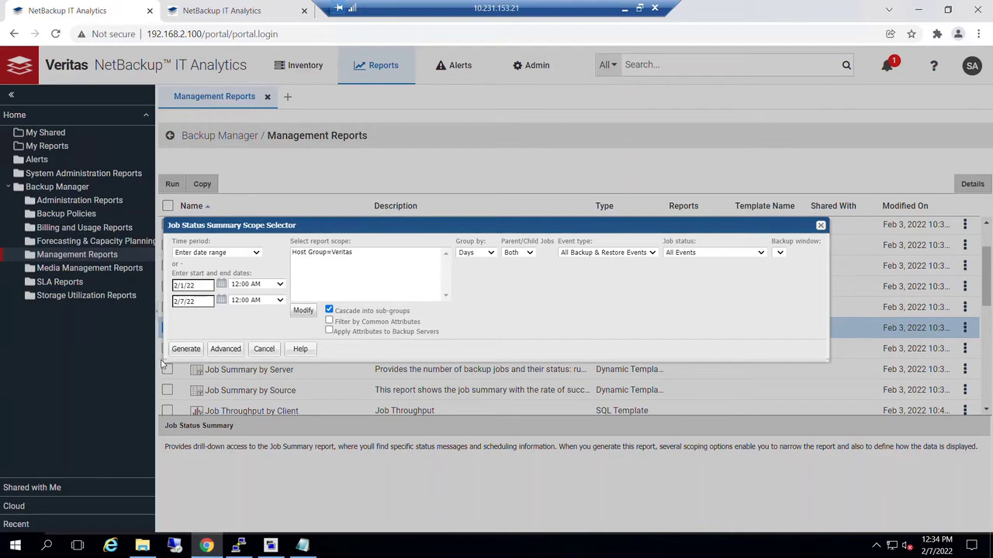
pyautogui.click(186, 349)
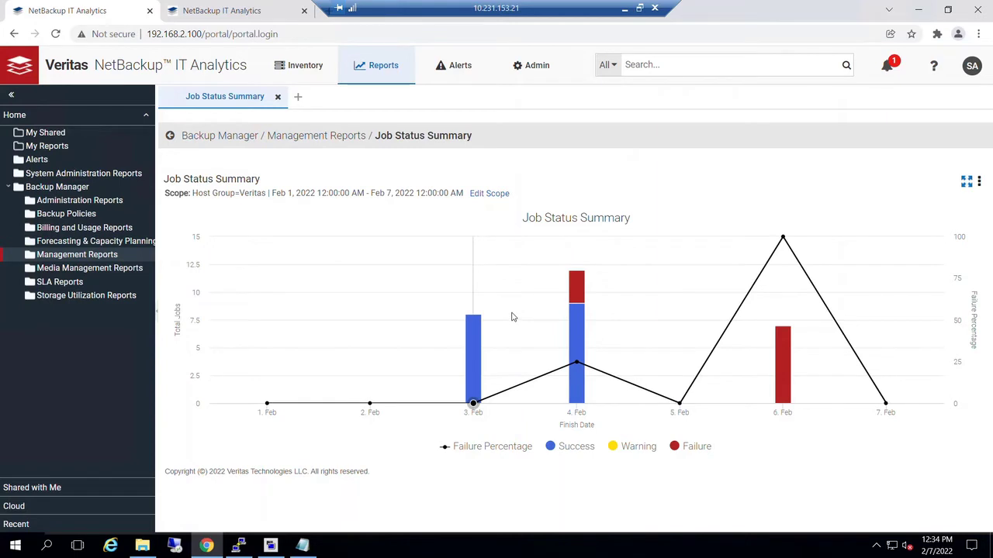
# Step: Examine the daily job failure percentages in the chart, and hide and redisplay the Success series
pyautogui.moveTo(510, 310)
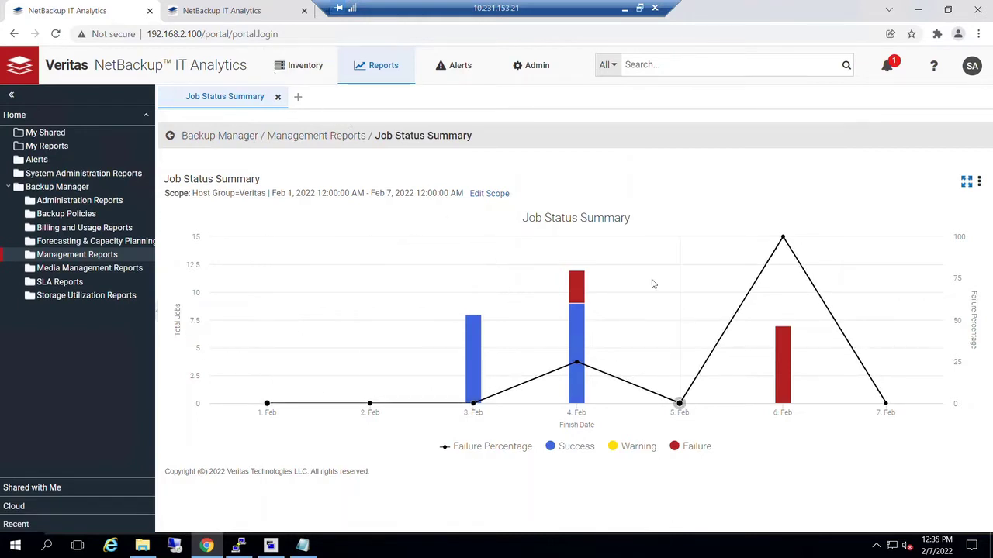
pyautogui.moveTo(649, 285)
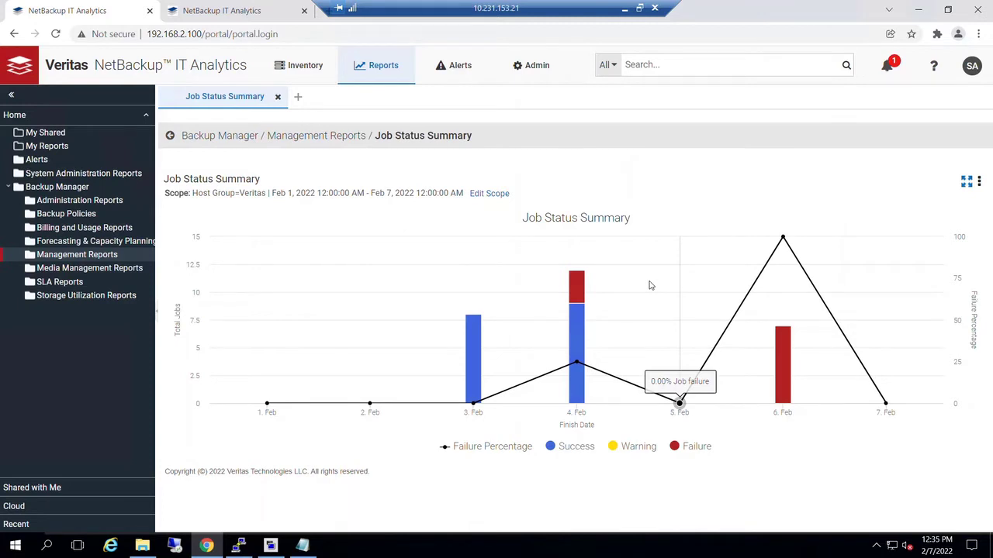
pyautogui.moveTo(592, 339)
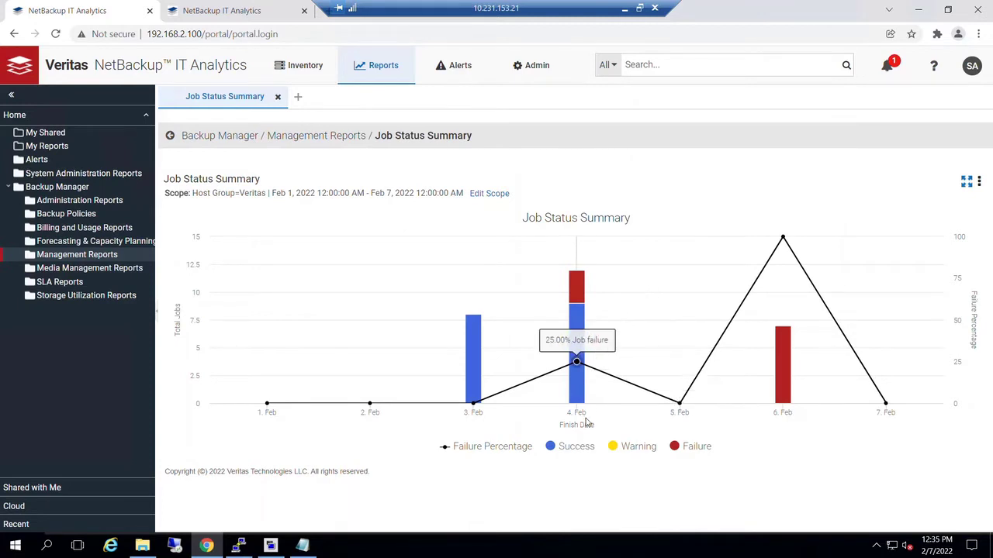
pyautogui.click(575, 451)
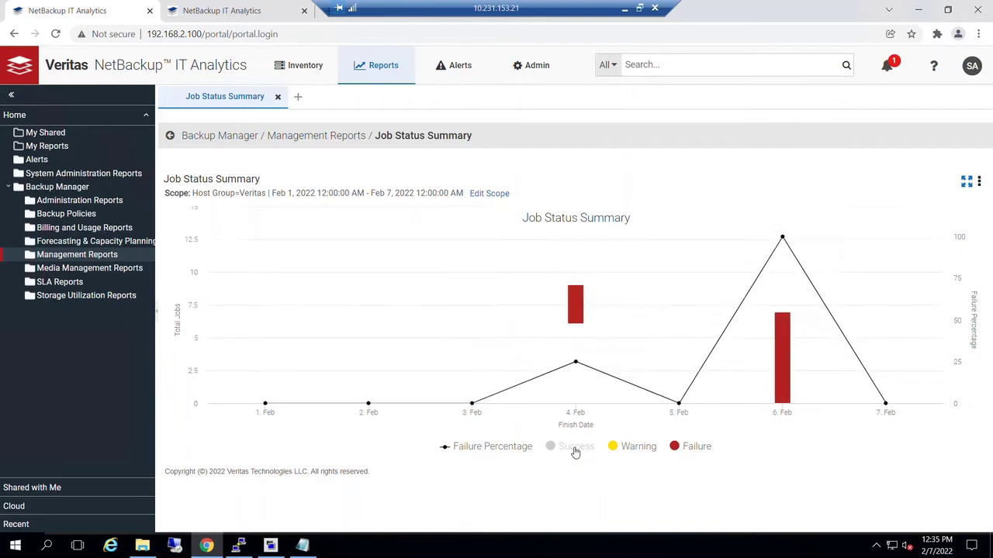
pyautogui.click(574, 452)
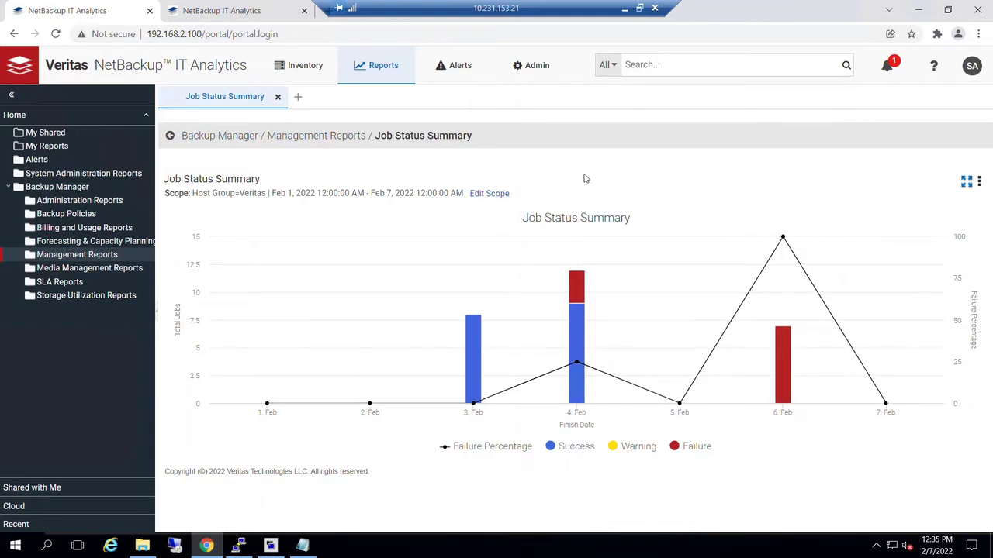
# Step: Edit the report scope to a time period of Last 10 days and regenerate the chart
pyautogui.click(494, 195)
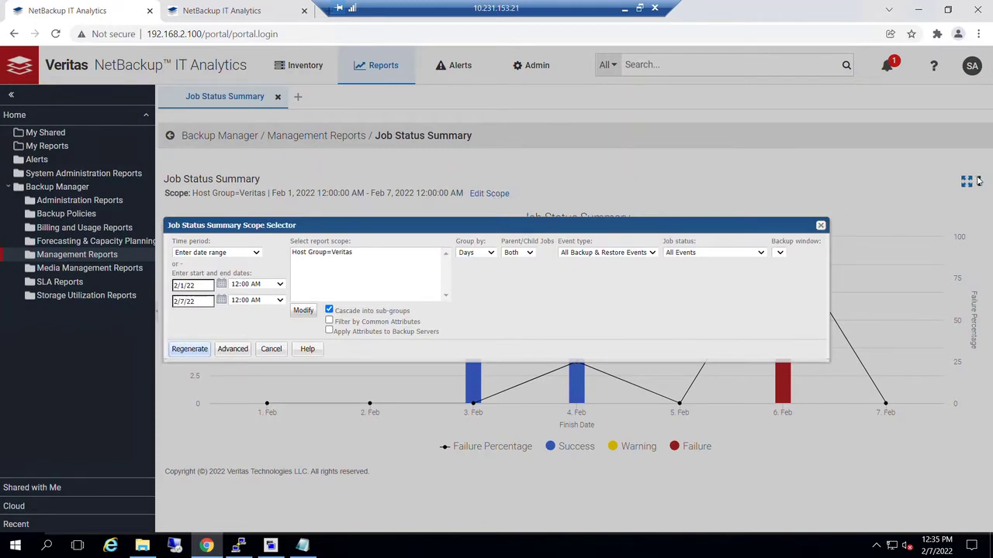
pyautogui.click(257, 257)
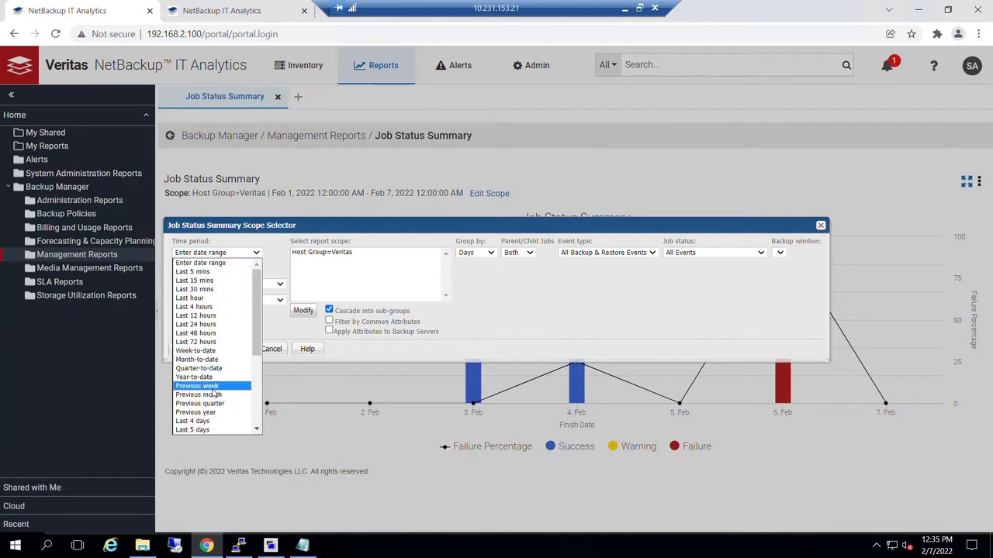
pyautogui.scroll(-2, 214, 394)
pyautogui.scroll(-1, 214, 394)
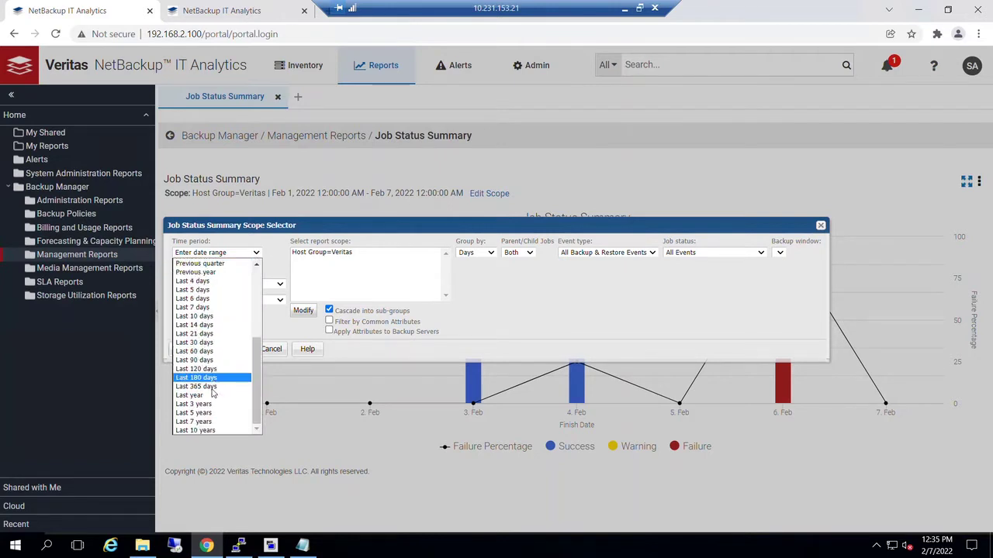
pyautogui.click(198, 316)
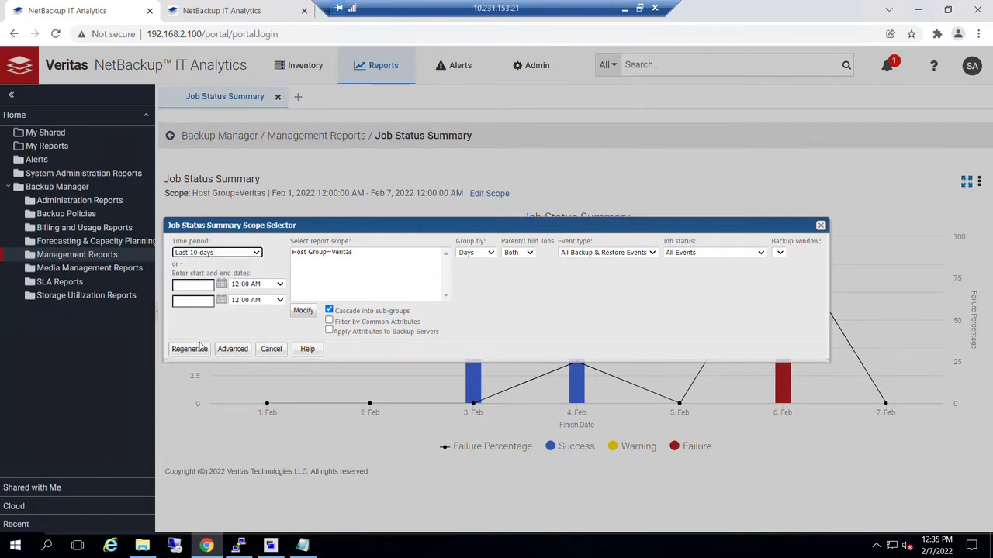
pyautogui.click(190, 349)
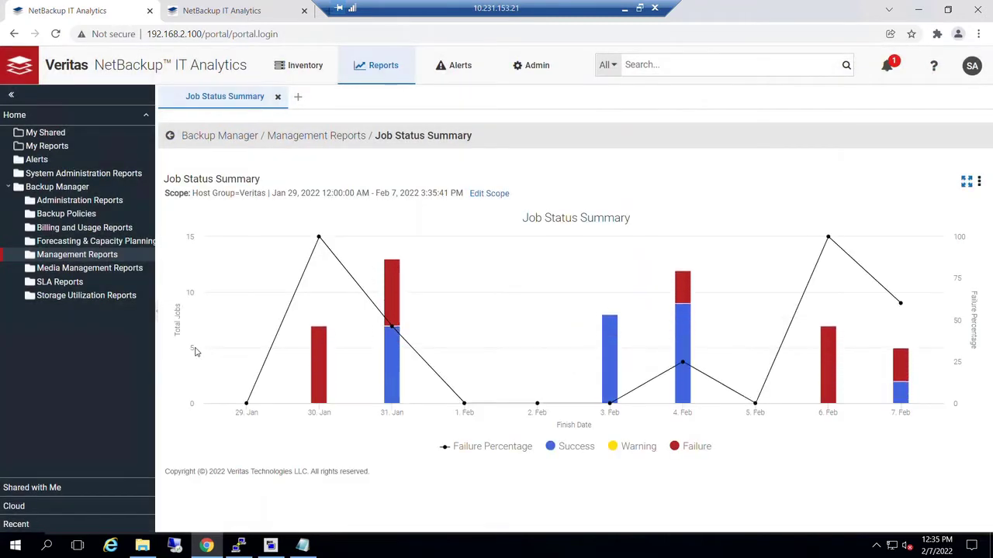
pyautogui.moveTo(748, 376)
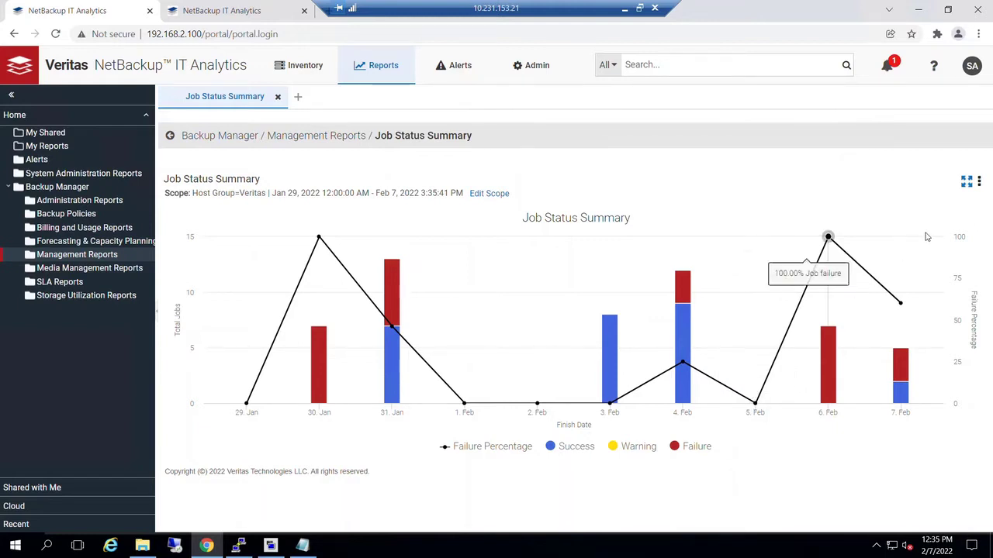
# Step: Start saving the template as a report and name it "Job Status Summary Report"
pyautogui.click(979, 183)
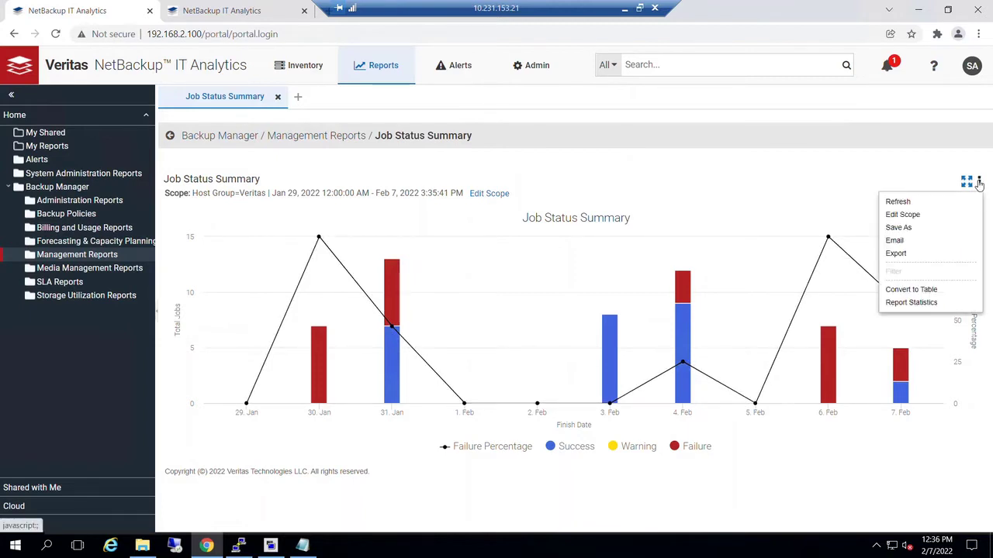
pyautogui.click(898, 228)
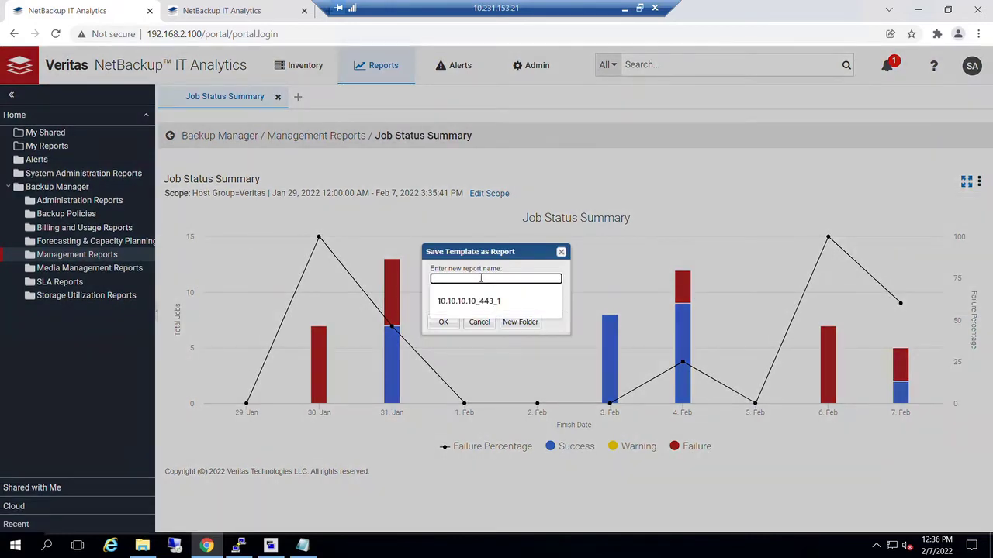
pyautogui.write('Job')
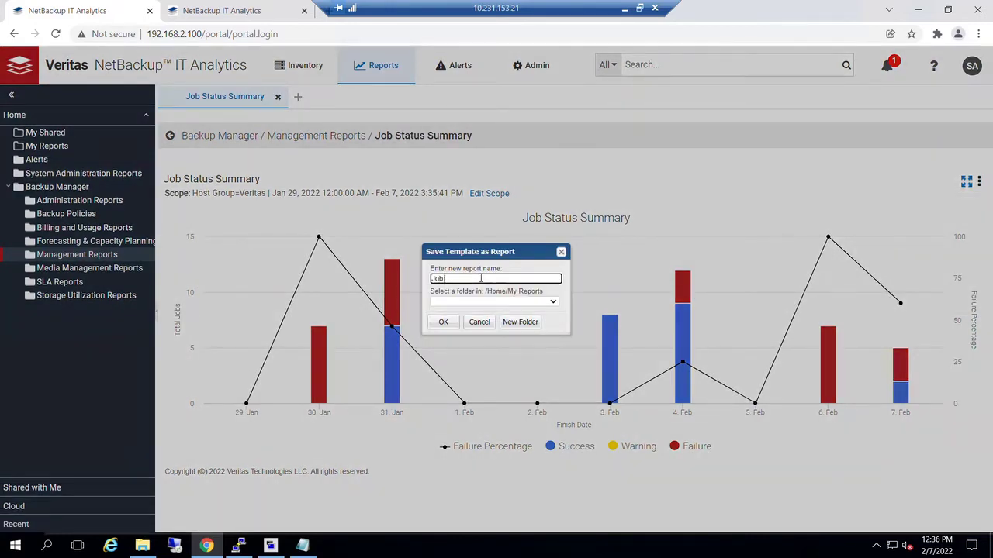
pyautogui.write(' Status Summary Report')
pyautogui.press('Tab')
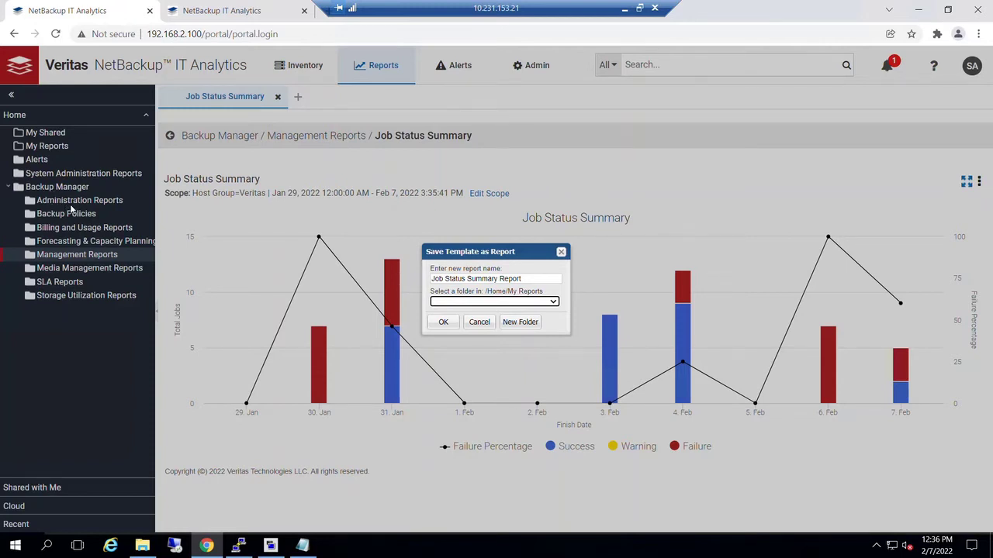
# Step: Create a folder named "Demo" under My Reports and save the Job Status Summary Report in it
pyautogui.click(523, 322)
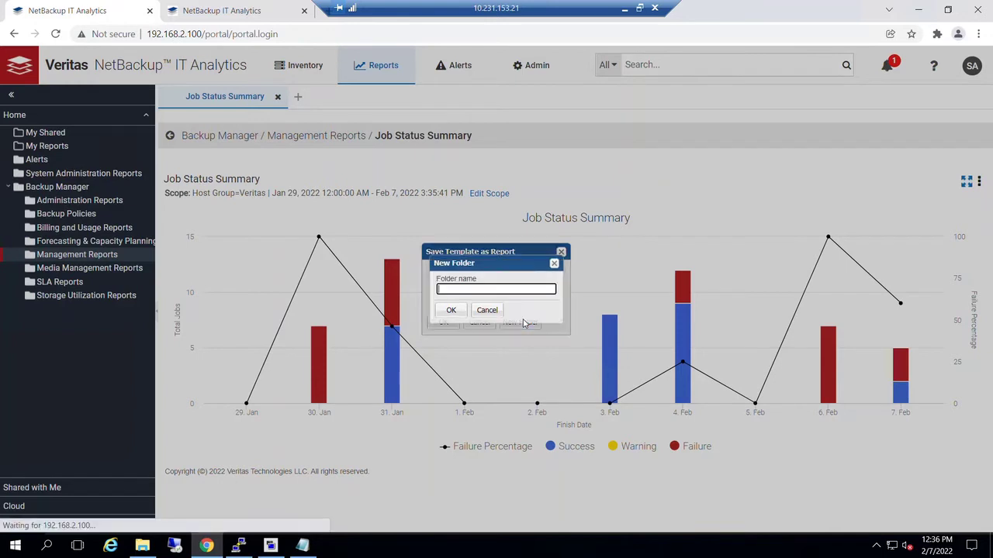
pyautogui.click(457, 290)
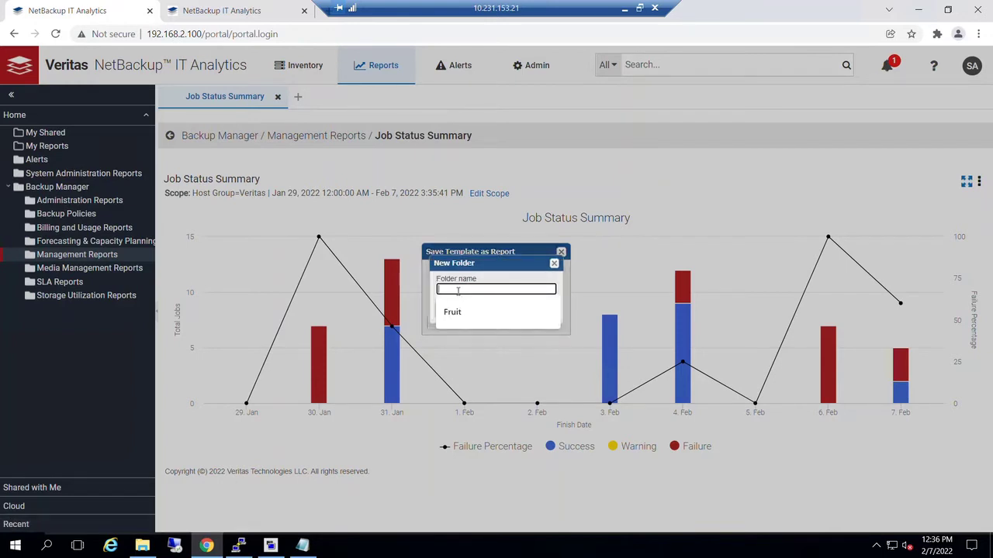
pyautogui.write('Demo')
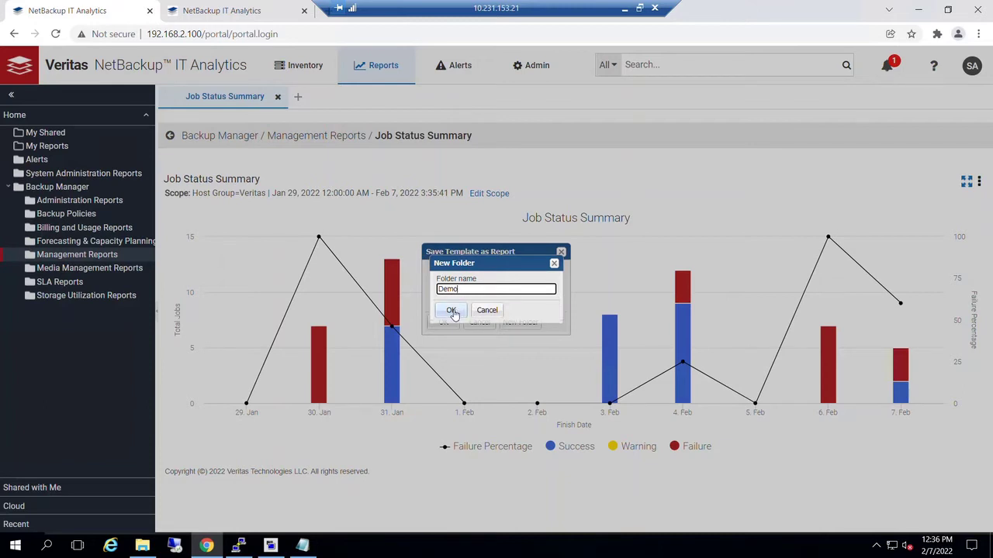
pyautogui.click(453, 313)
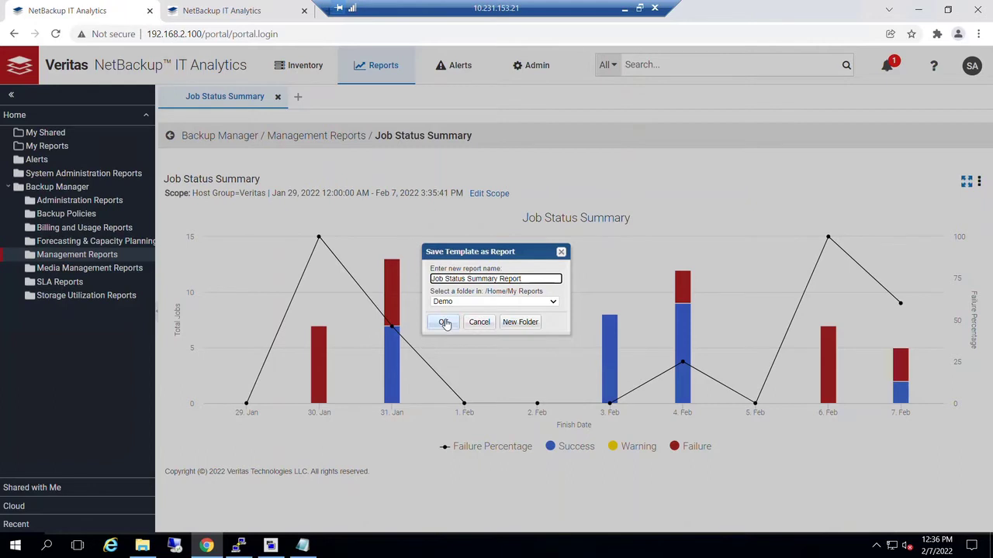
pyautogui.click(445, 322)
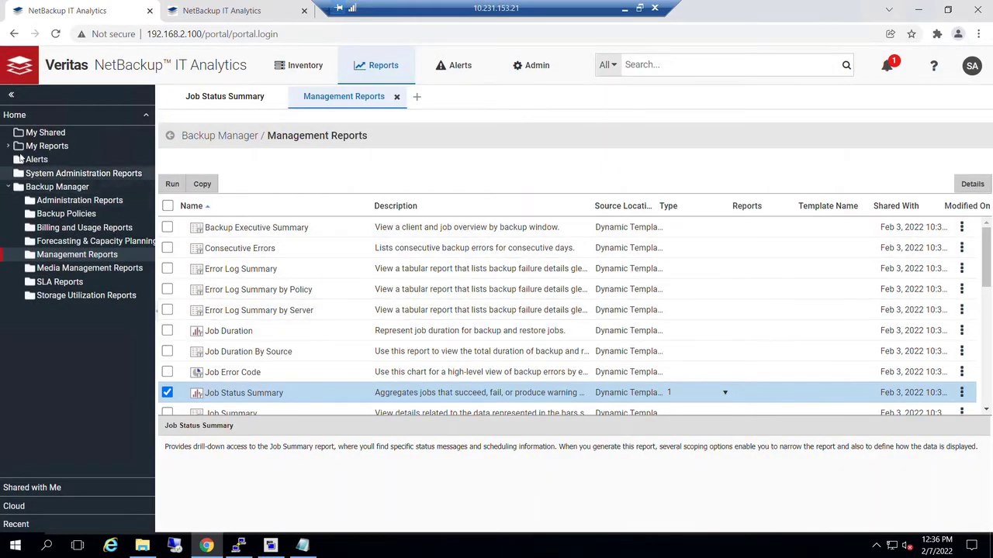
# Step: Check the Demo folder's contents under My Reports and the saved reports listed for the Job Status Summary template in Management Reports
pyautogui.click(9, 145)
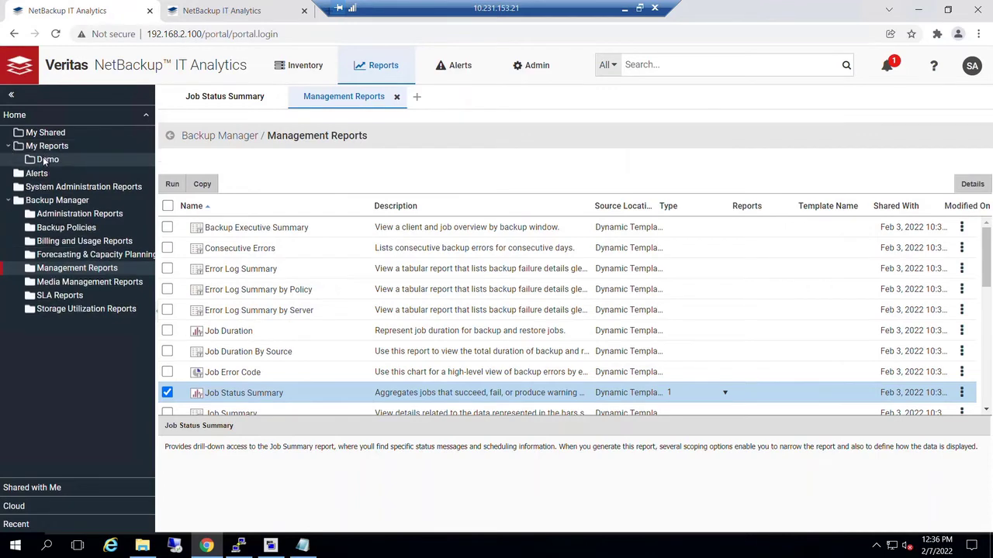
pyautogui.click(44, 160)
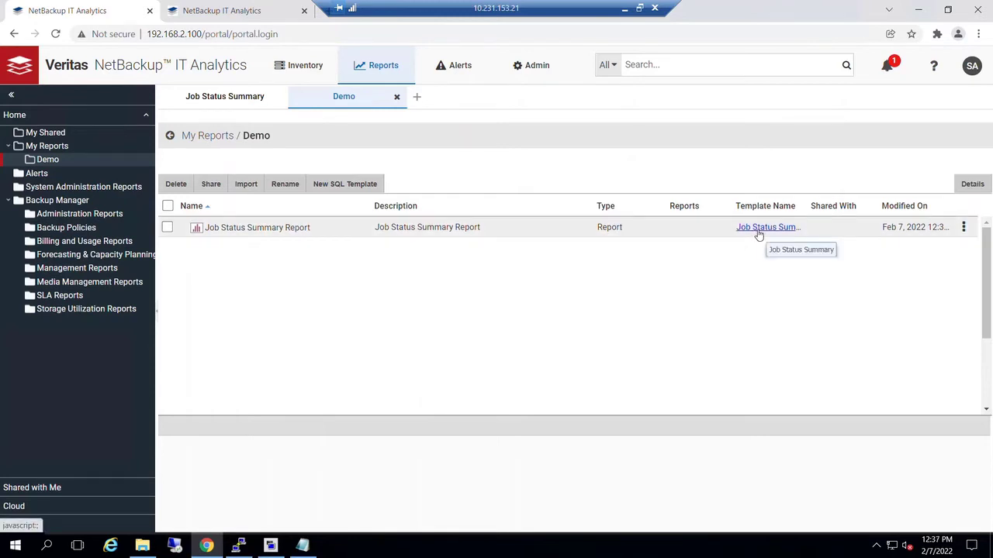
pyautogui.click(83, 269)
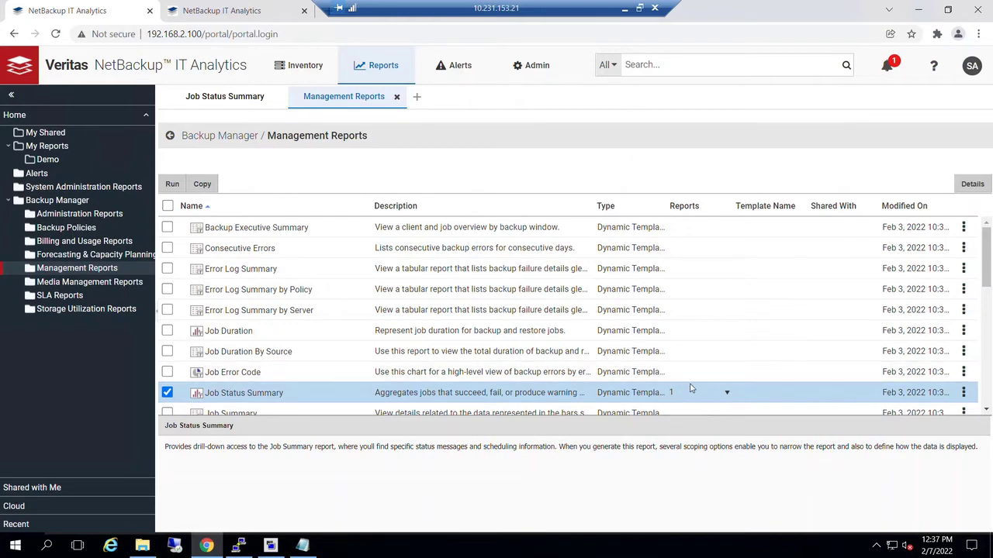
pyautogui.click(728, 394)
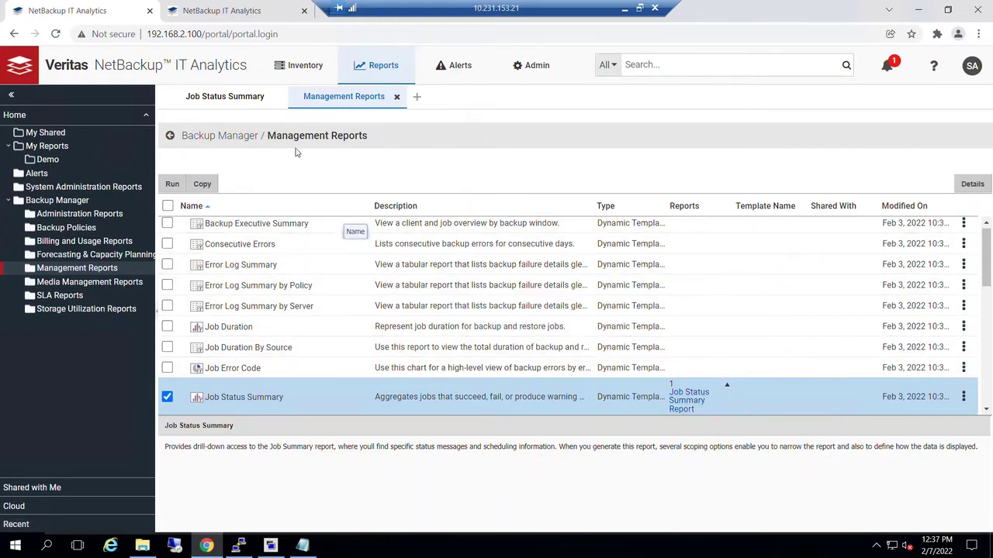
# Step: Close the generated Job Status Summary template report and open the saved Job Status Summary Report from the Demo folder
pyautogui.click(243, 108)
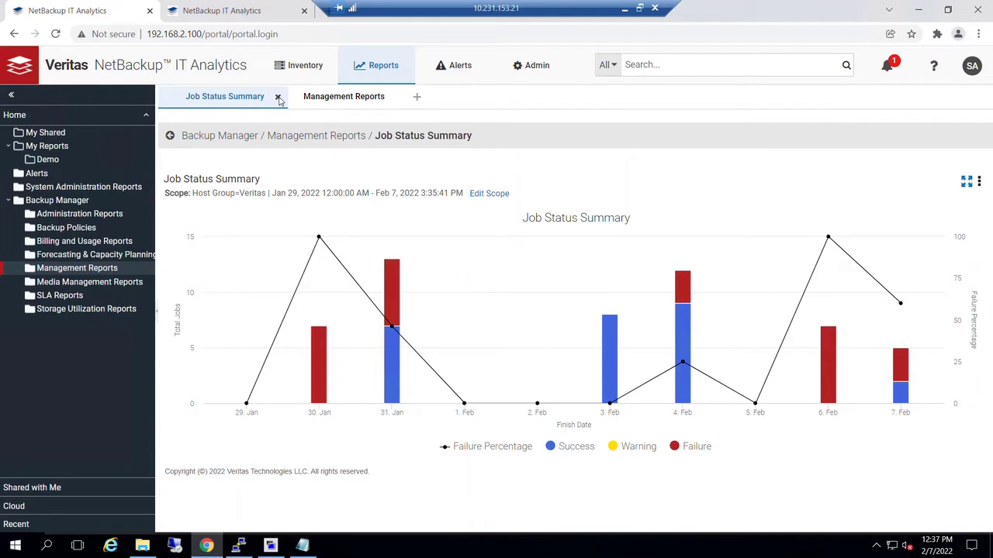
pyautogui.click(278, 97)
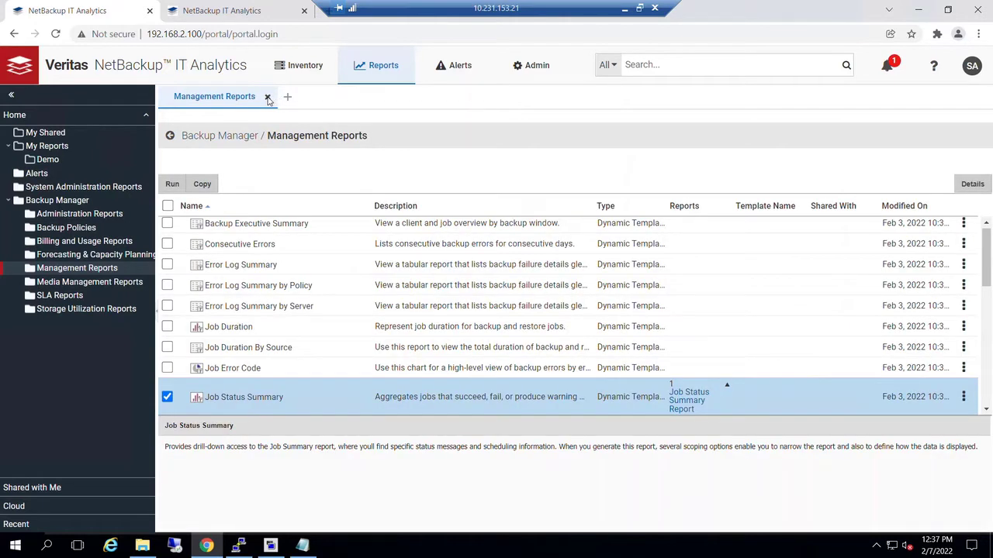
pyautogui.click(47, 160)
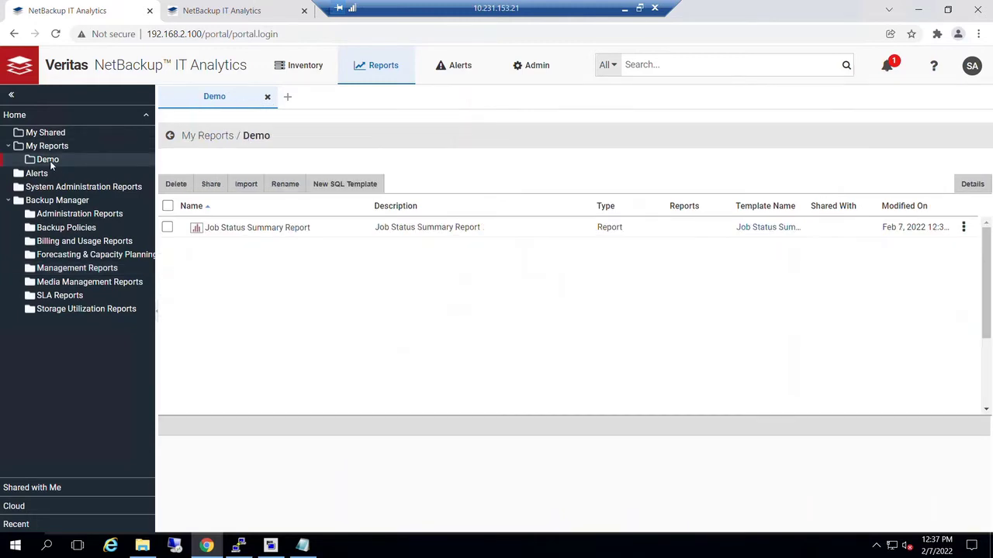
pyautogui.click(245, 230)
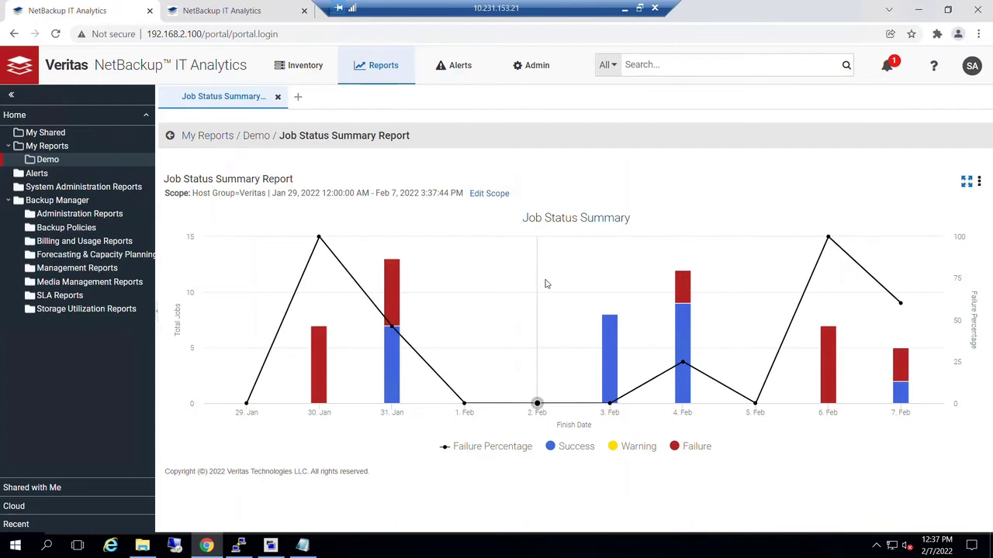
pyautogui.moveTo(545, 284)
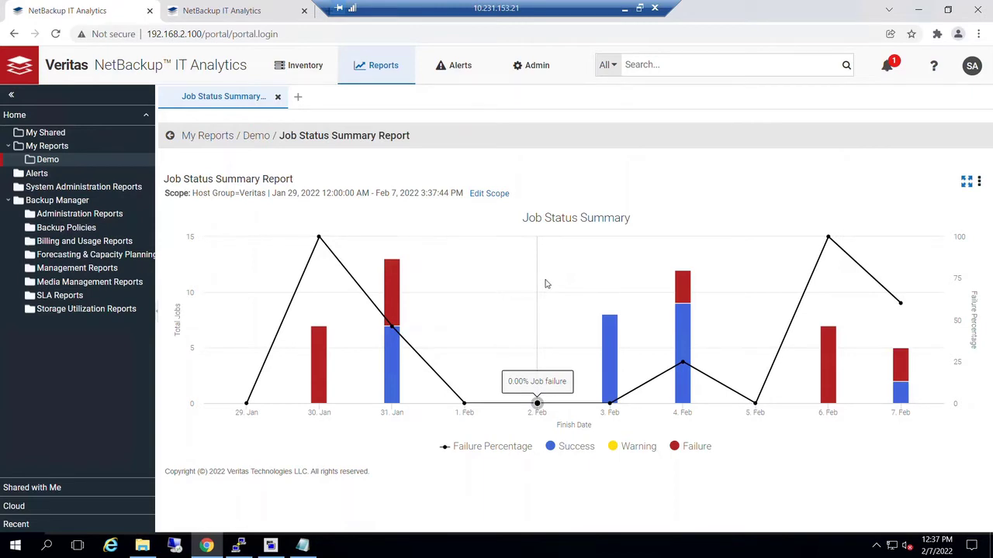
# Step: Sort the Management Reports templates by name in descending order and open the scope selector of the Job Summary template
pyautogui.click(67, 272)
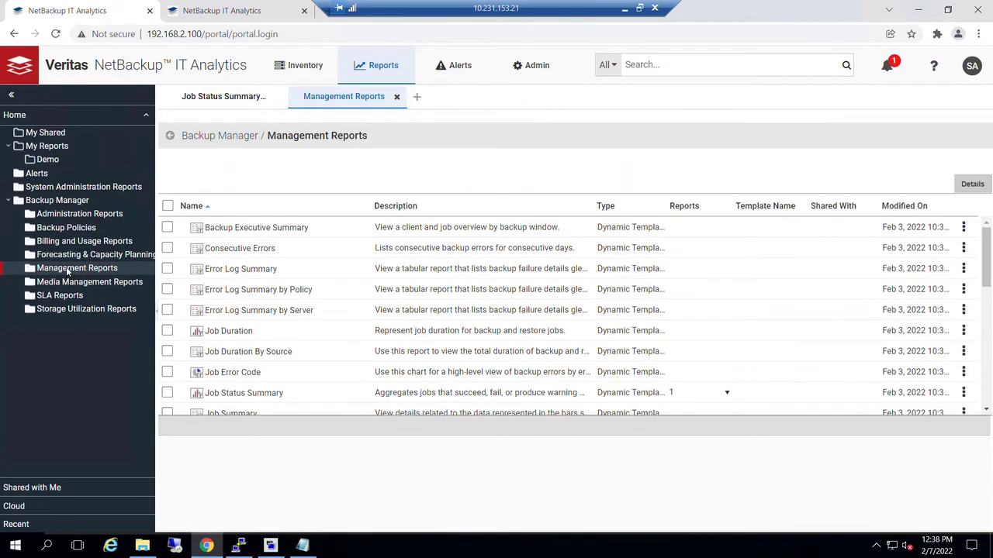
pyautogui.rightClick(285, 268)
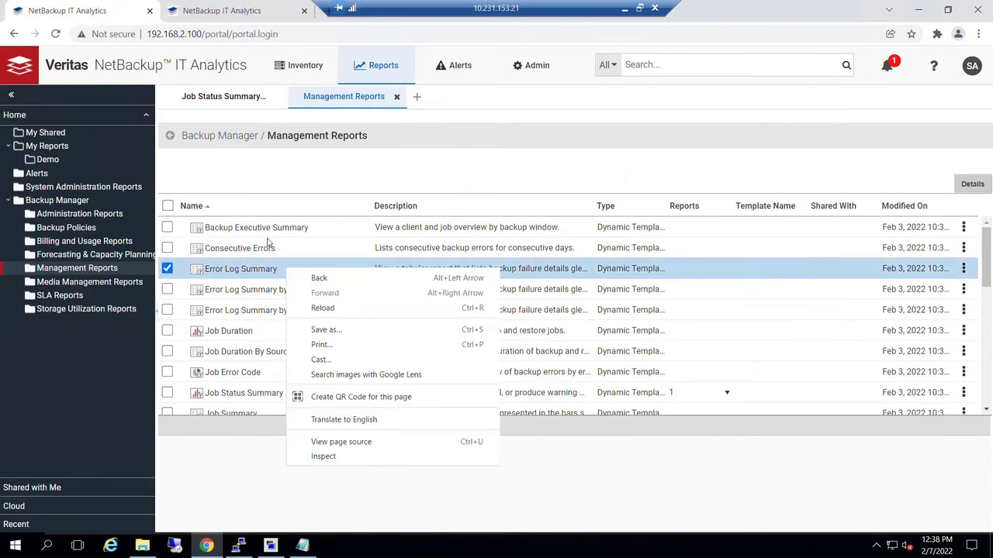
pyautogui.click(296, 210)
pyautogui.scroll(-3, 291, 360)
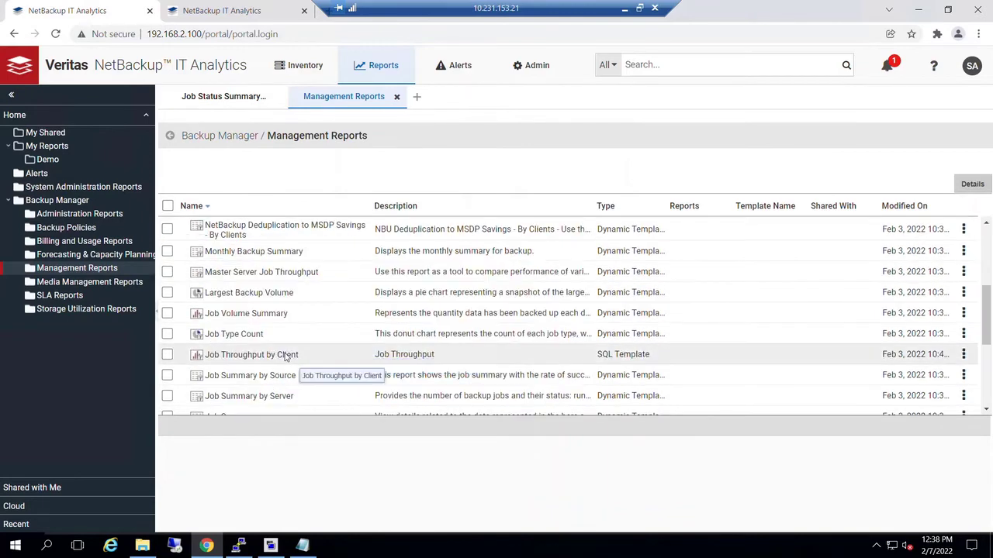
pyautogui.scroll(-1, 279, 355)
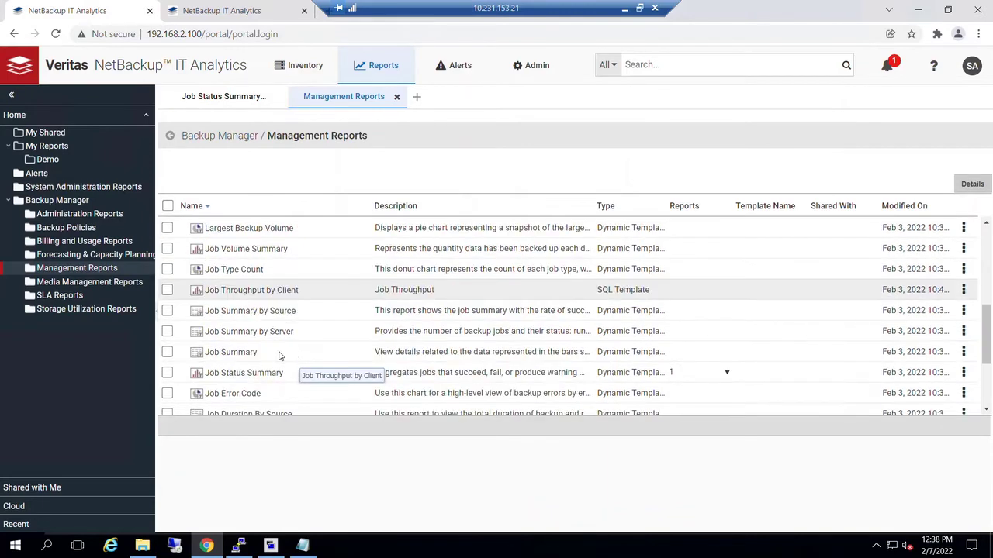
pyautogui.click(225, 353)
pyautogui.doubleClick(225, 354)
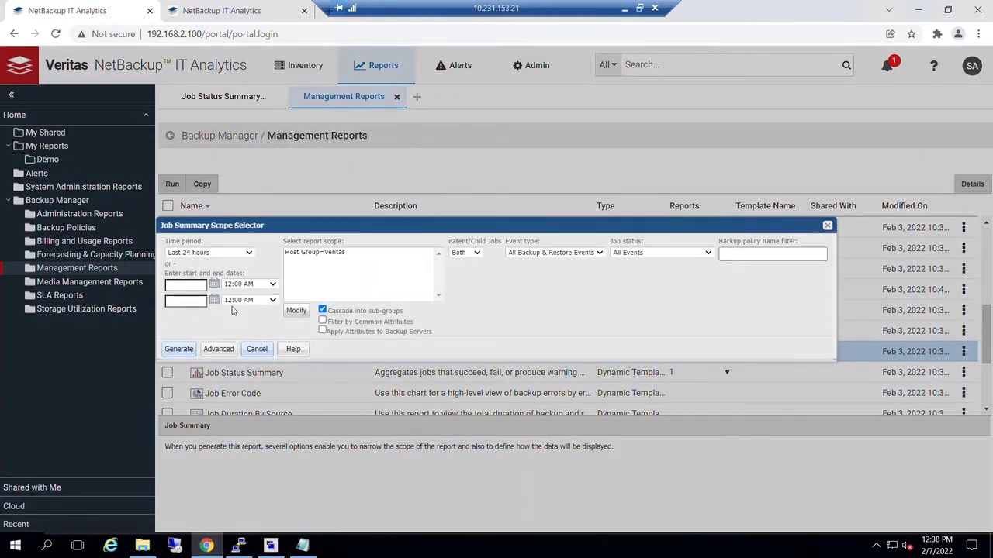
# Step: Set the Job Summary time period to Last 10 days and generate the report
pyautogui.click(250, 256)
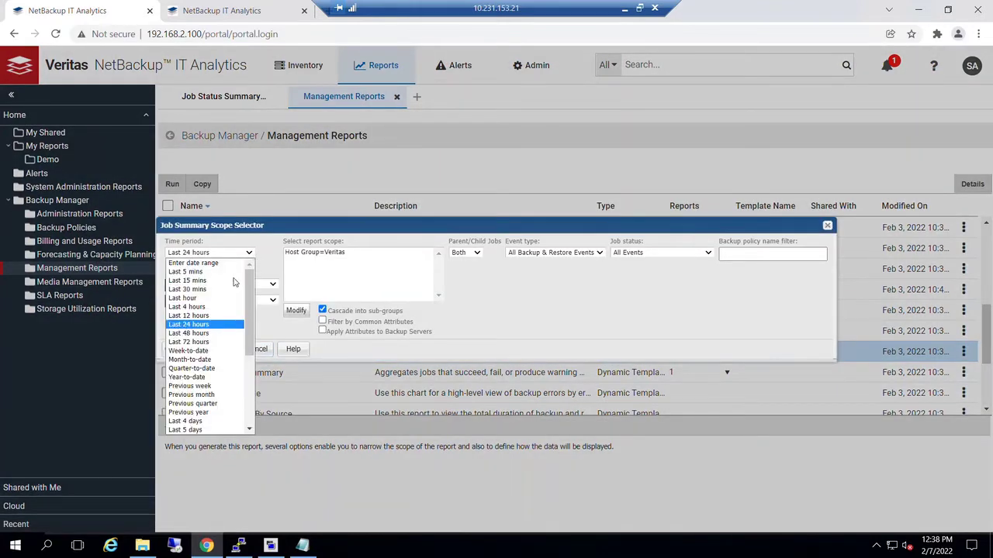
pyautogui.scroll(-5, 198, 380)
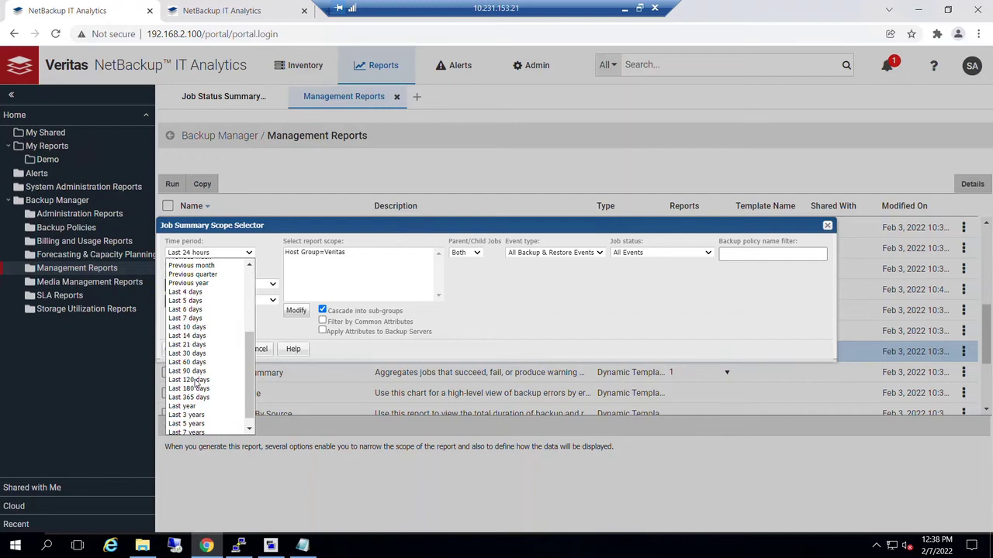
pyautogui.click(195, 329)
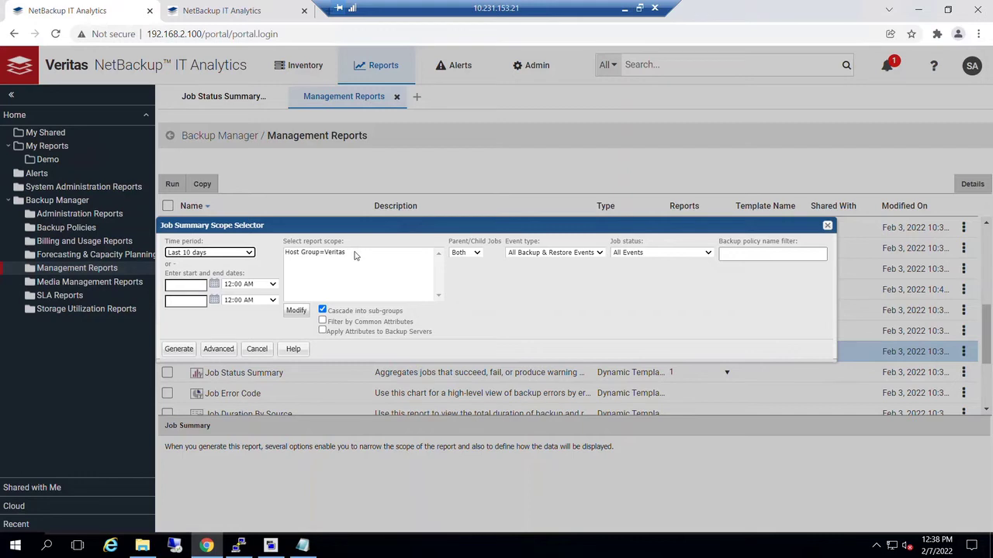
pyautogui.click(177, 350)
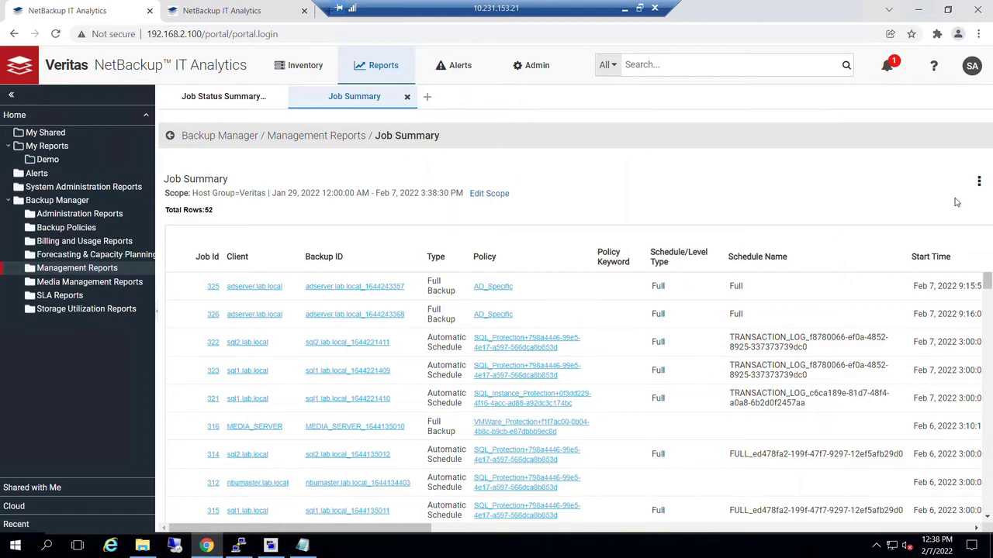
# Step: Save the Job Summary template as a report named "Job Summary Report Last 10 Days" in the Demo folder
pyautogui.click(978, 181)
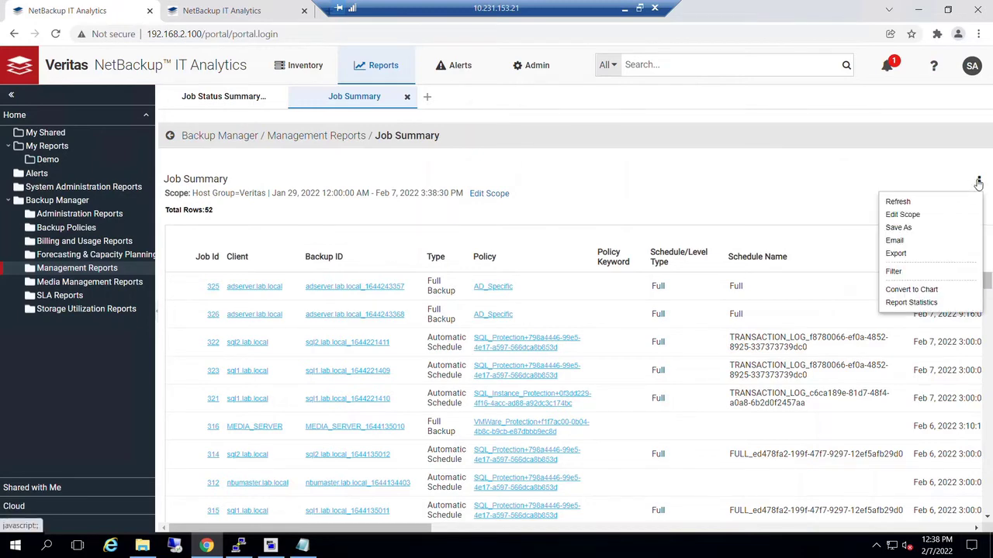
pyautogui.click(899, 227)
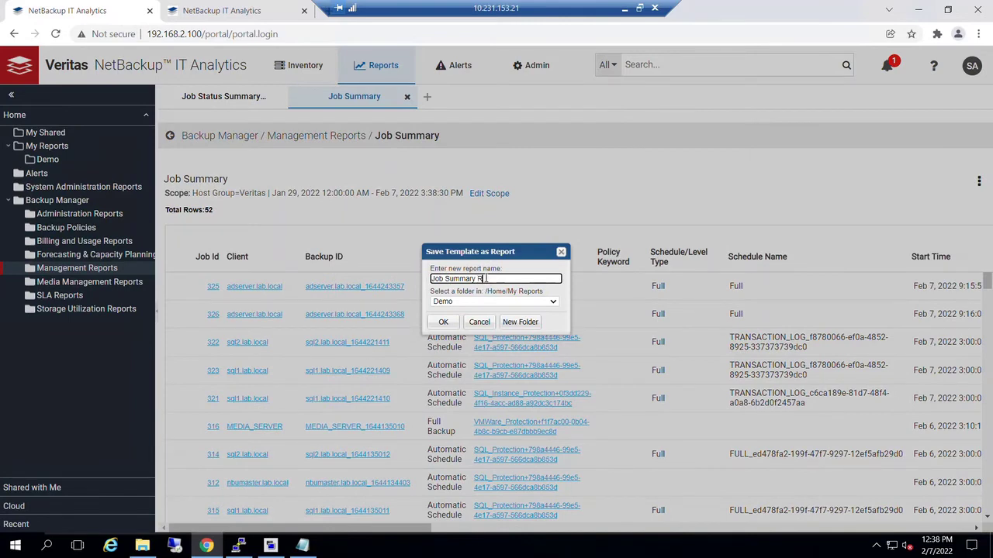
pyautogui.write('Report Last 10 Dauys')
pyautogui.press('BackSpace')
pyautogui.write('ys')
pyautogui.click(450, 325)
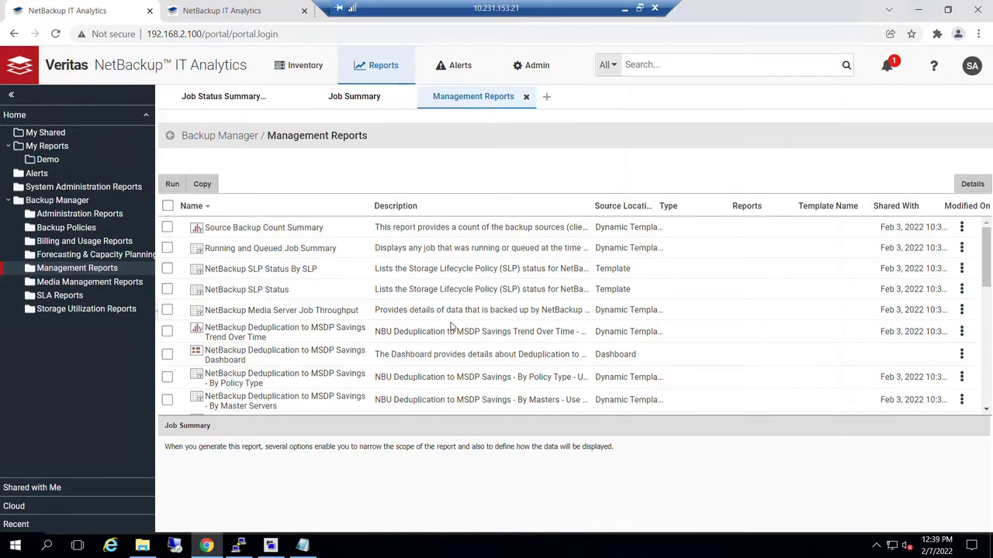
# Step: Review the saved reports in the Demo folder and the report counts of the Job Summary and Job Status Summary templates in Management Reports
pyautogui.click(49, 159)
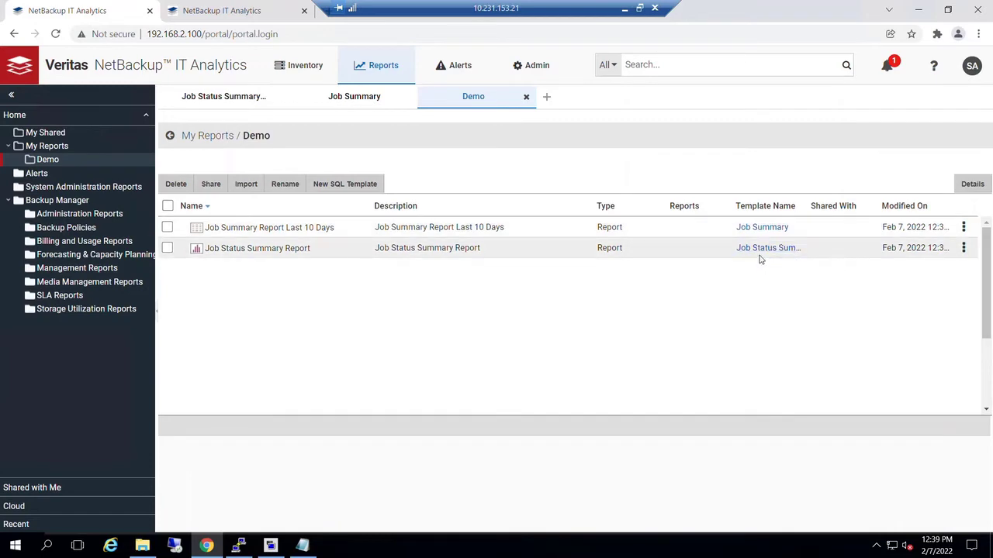
pyautogui.click(92, 269)
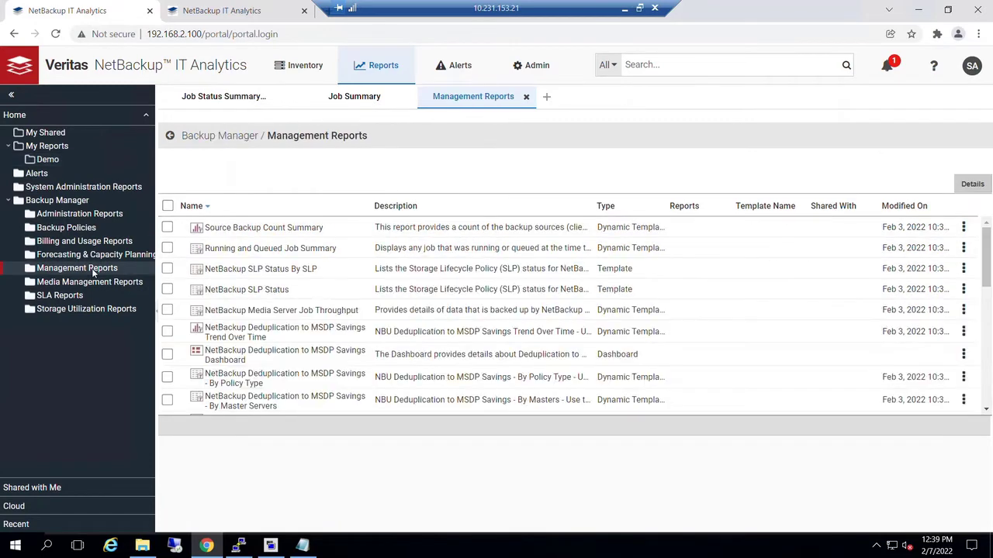
pyautogui.scroll(-1, 773, 355)
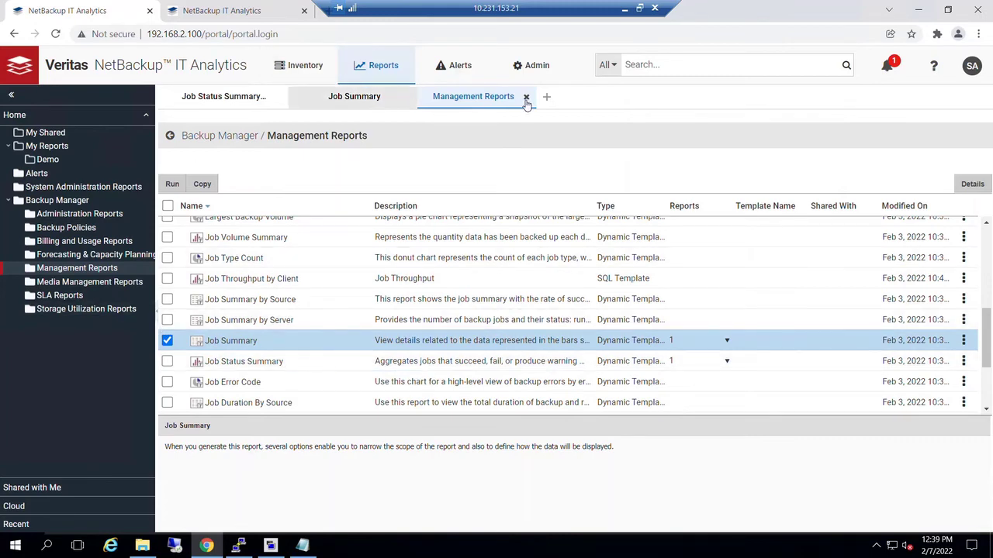
# Step: Close the generated Job Summary, open Job Summary Report Last 10 Days from the Demo folder, and return to the Job Status Summary Report
pyautogui.click(326, 101)
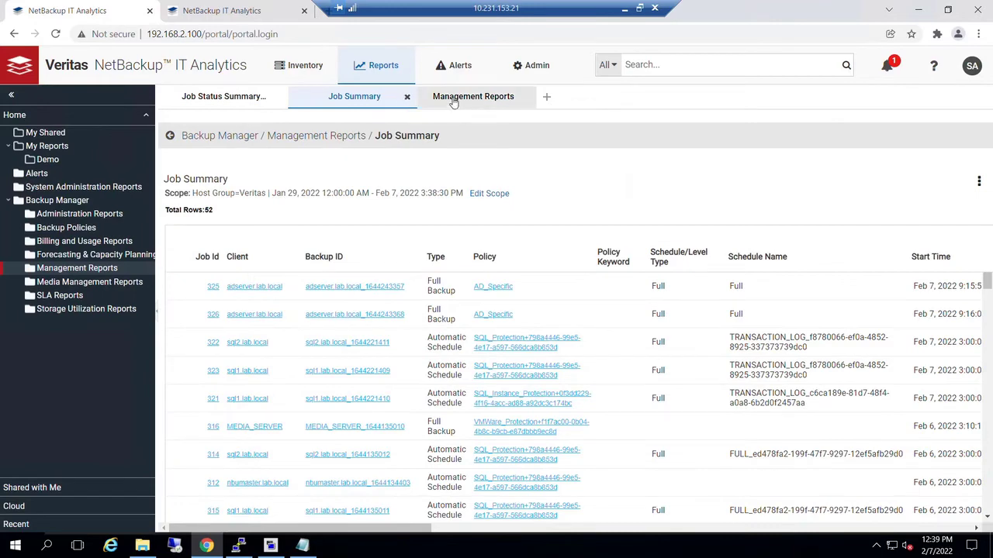
pyautogui.click(246, 97)
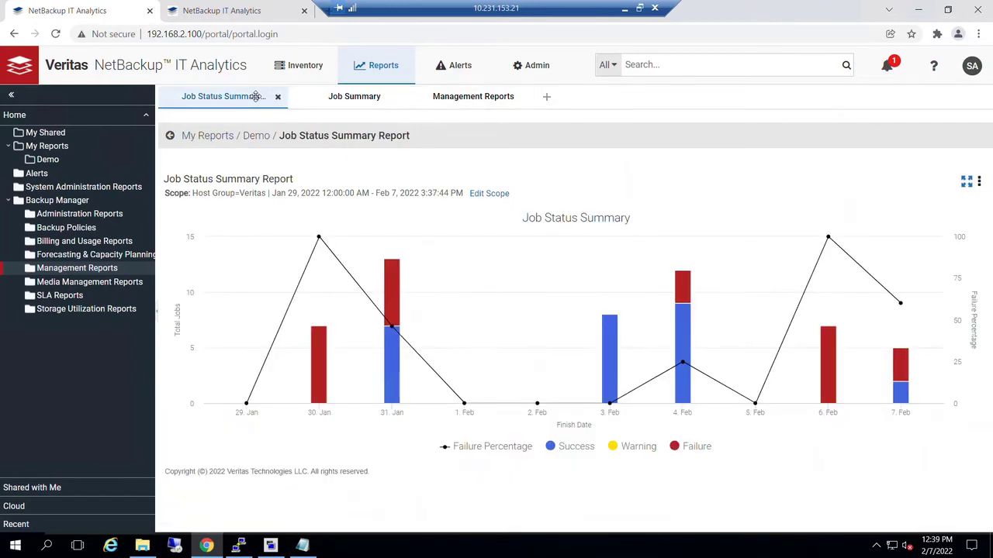
pyautogui.click(332, 99)
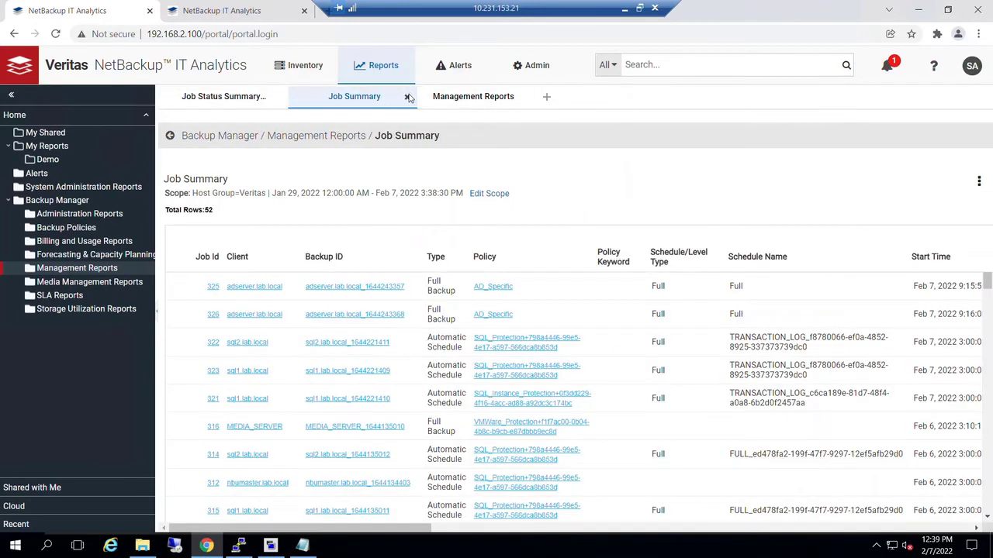
pyautogui.click(406, 97)
pyautogui.click(47, 159)
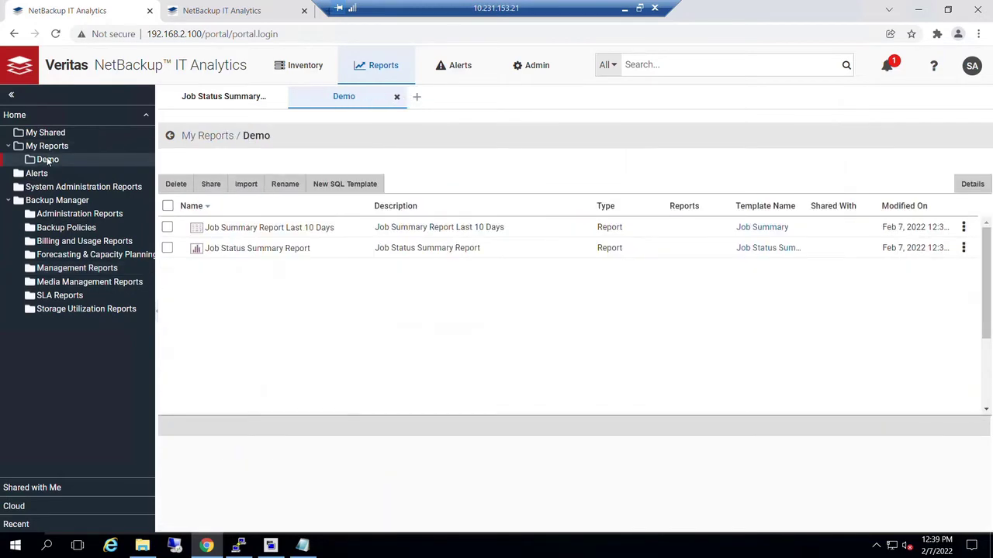
pyautogui.click(223, 233)
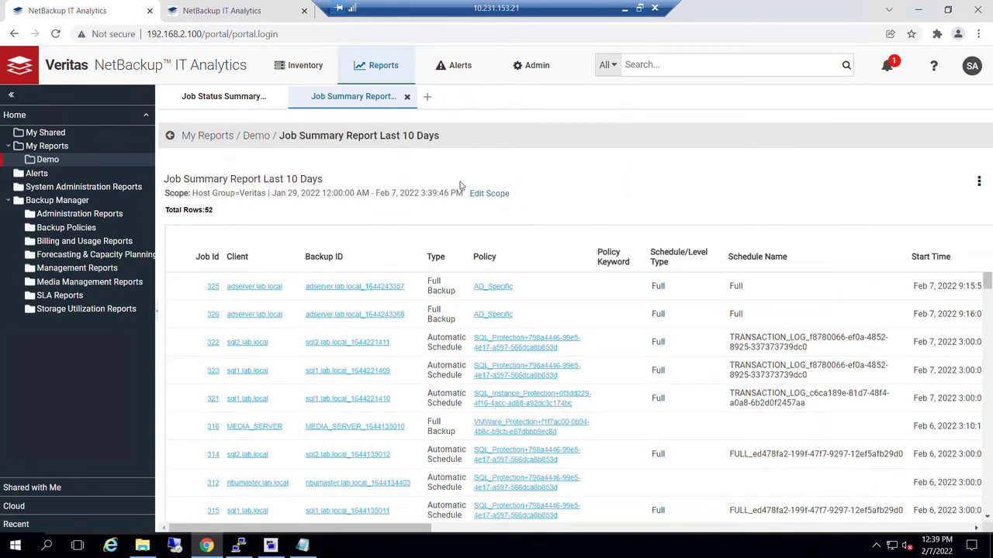
pyautogui.click(228, 101)
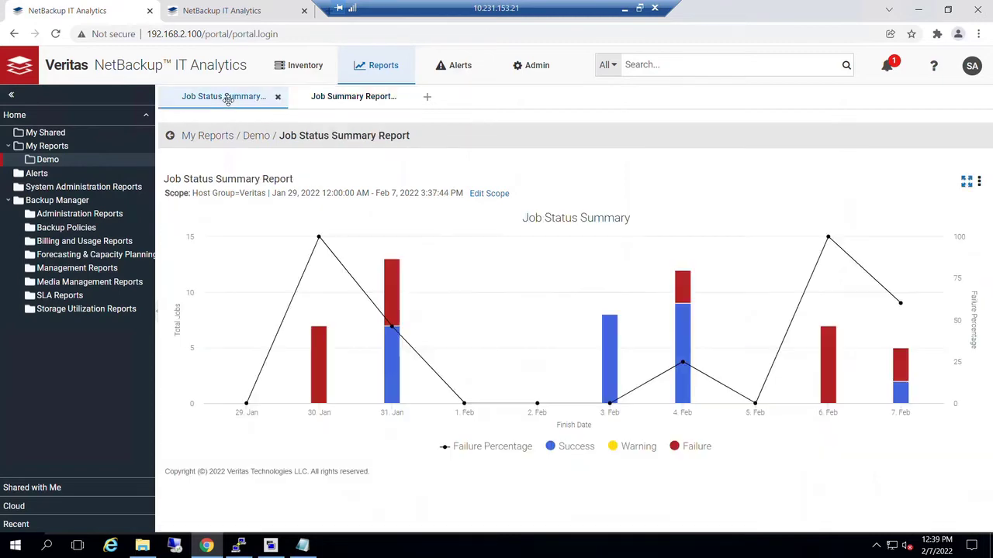
# Step: Create a new dashboard and place the Job Status Summary Report on it
pyautogui.click(355, 111)
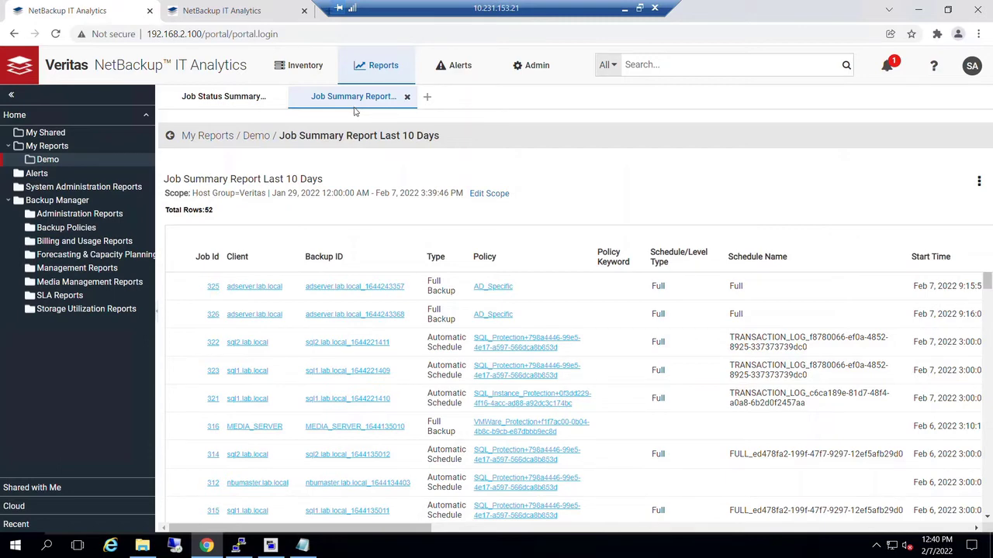
pyautogui.click(427, 98)
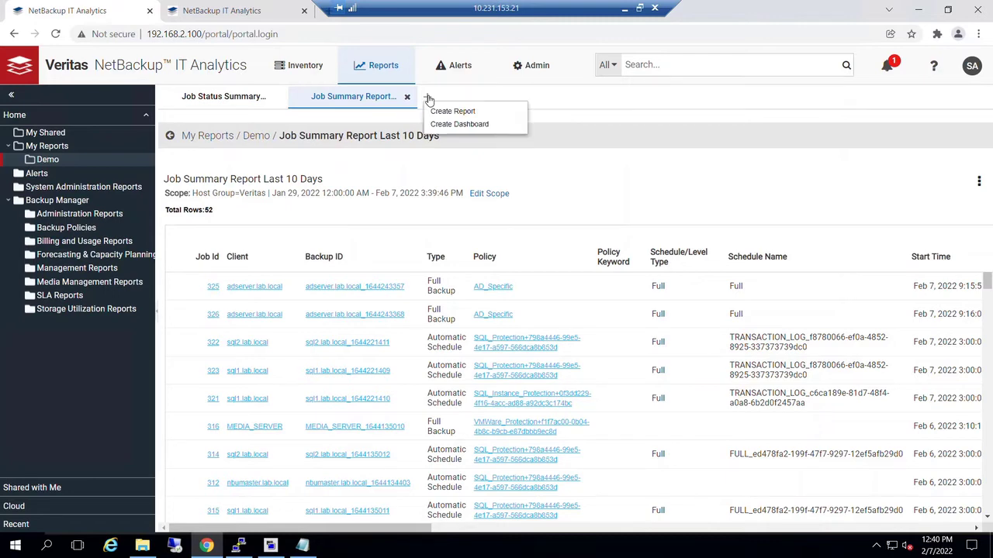
pyautogui.click(443, 125)
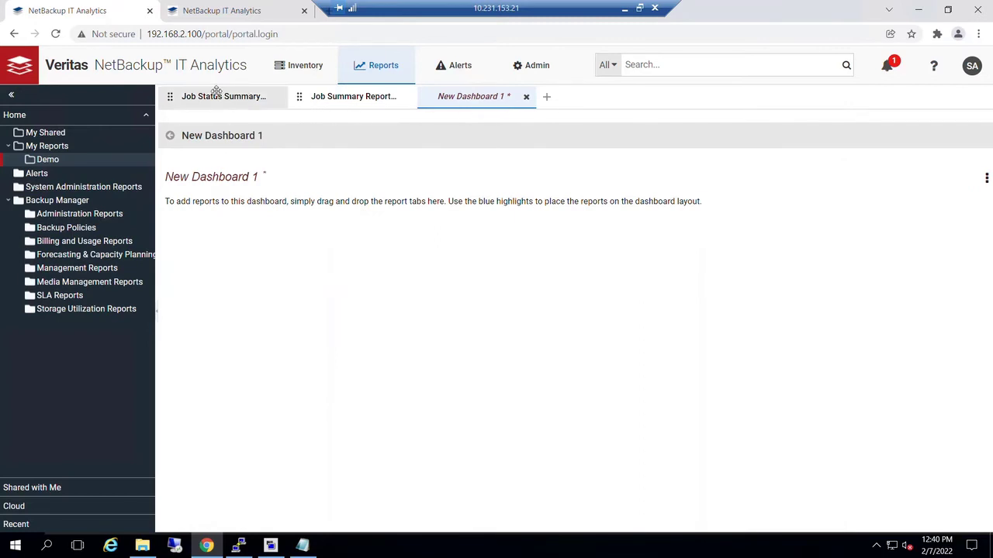
pyautogui.moveTo(228, 100); pyautogui.dragTo(296, 266)
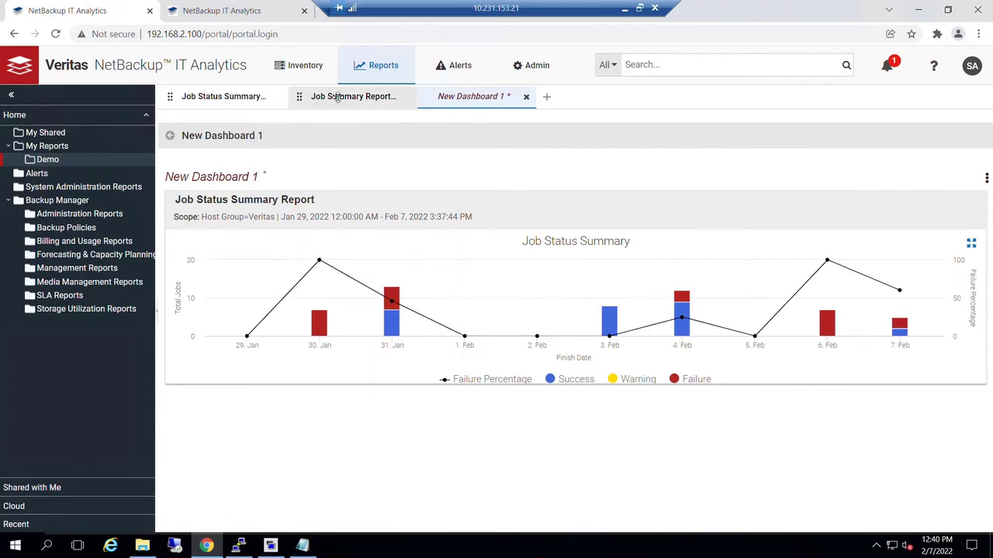
# Step: Add Job Summary Report Last 10 Days to the dashboard directly below the Job Status Summary Report
pyautogui.moveTo(339, 93); pyautogui.dragTo(362, 160)
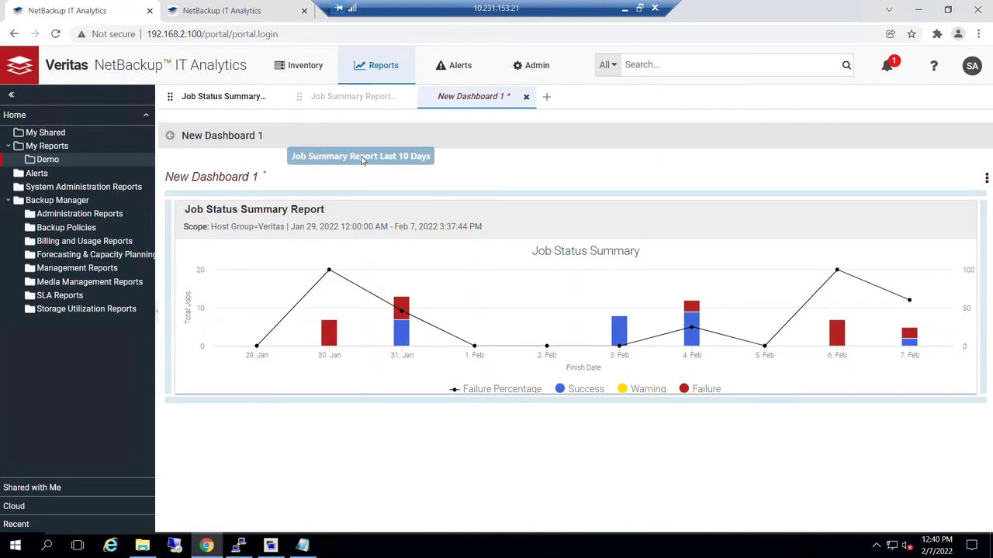
pyautogui.moveTo(362, 159); pyautogui.dragTo(460, 403)
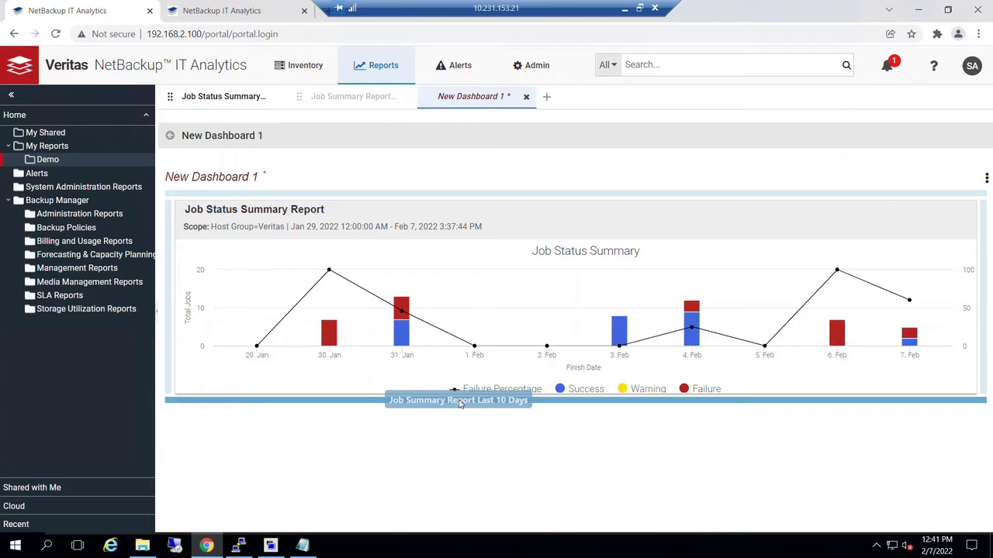
pyautogui.moveTo(459, 402); pyautogui.dragTo(459, 401)
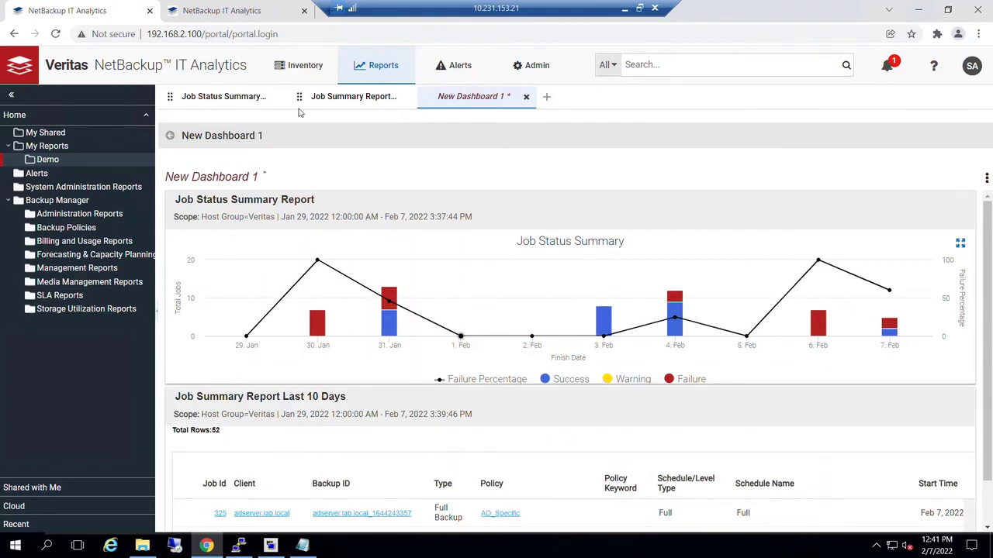
# Step: Add a second copy of the Job Status Summary Report beside the first, and remove one copy from the dashboard
pyautogui.click(208, 93)
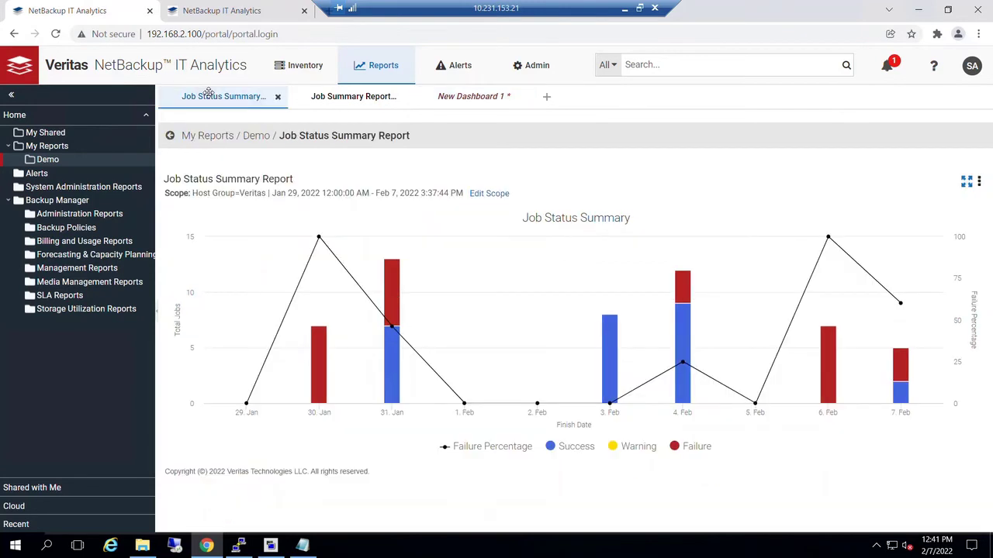
pyautogui.click(456, 99)
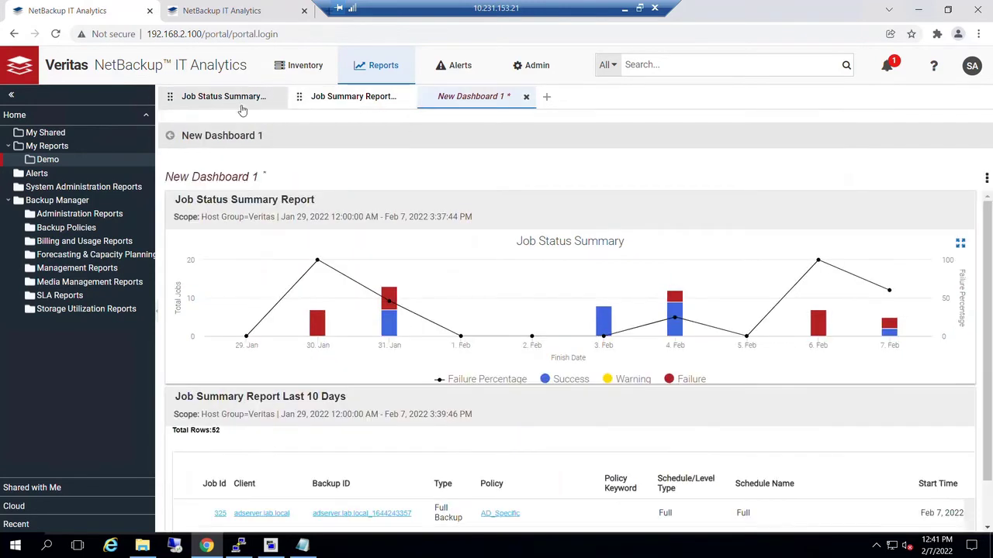
pyautogui.moveTo(217, 92); pyautogui.dragTo(169, 266)
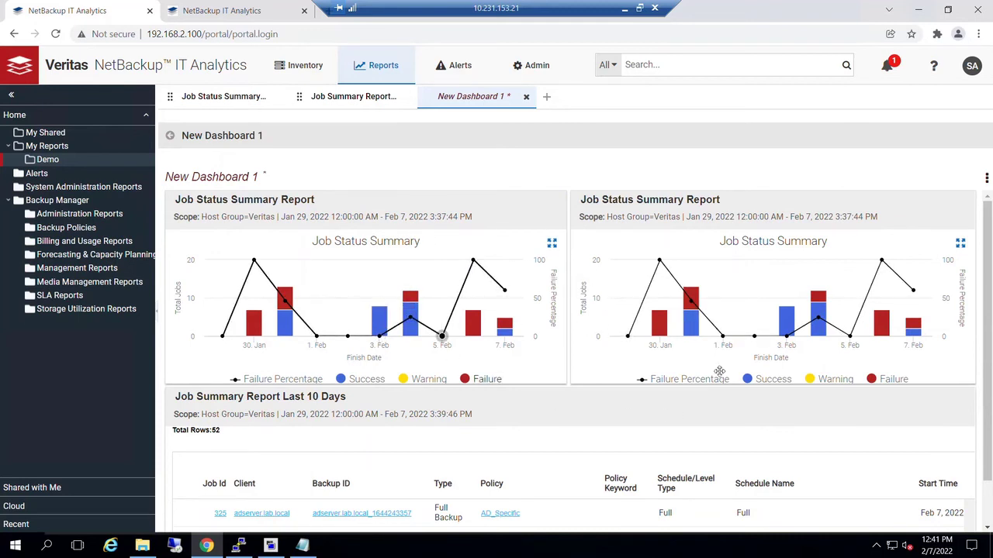
pyautogui.moveTo(689, 301)
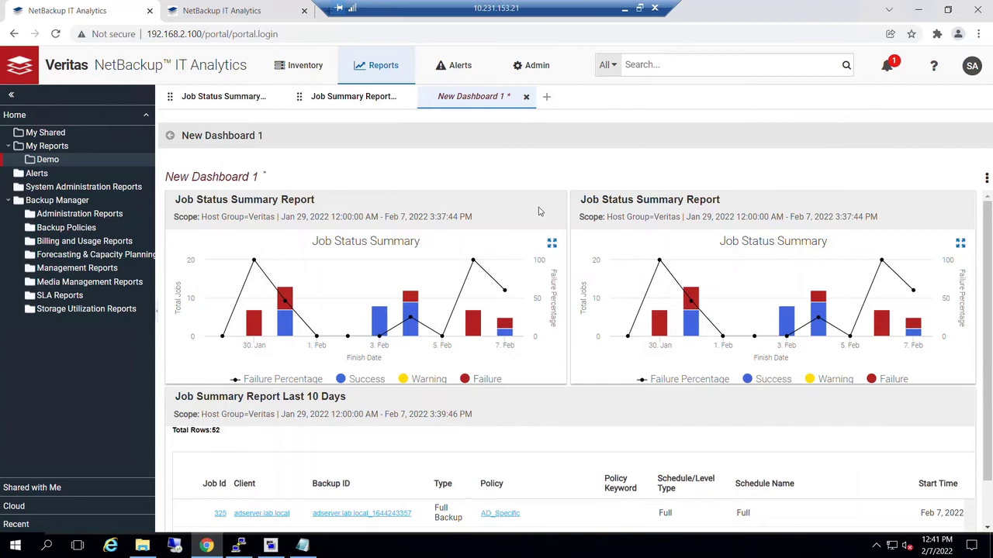
pyautogui.moveTo(537, 207)
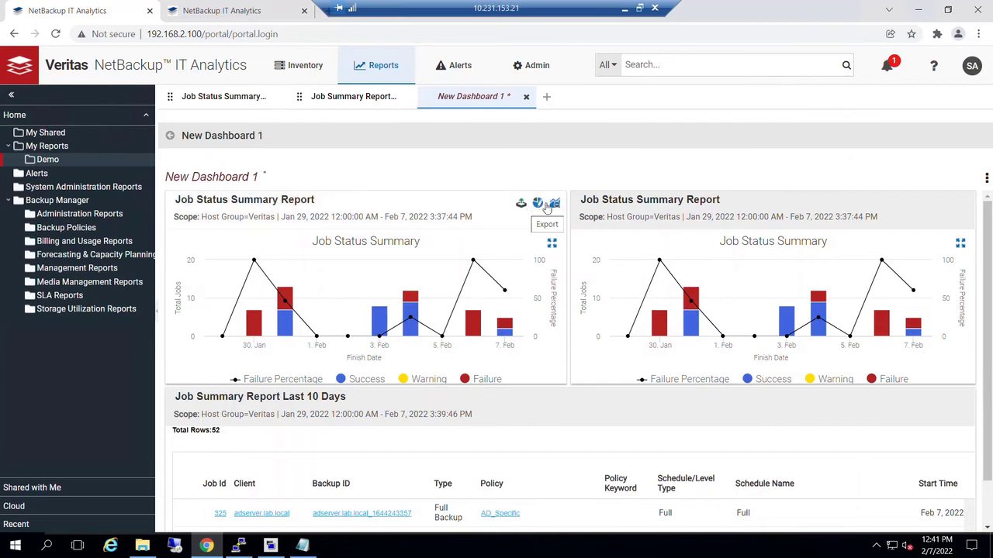
pyautogui.click(553, 204)
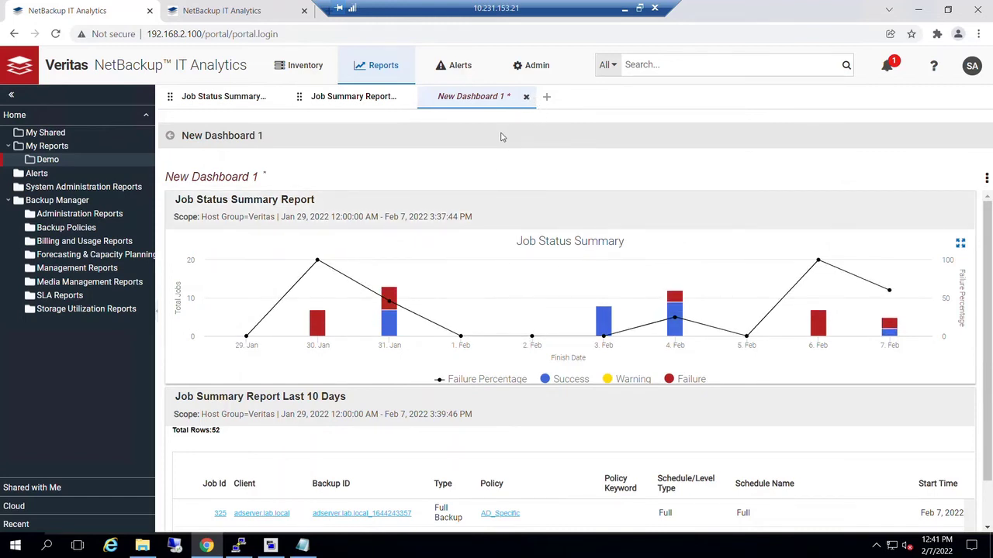
# Step: Save the dashboard as "Demo Dashboard" in the Demo folder with the report category Backup
pyautogui.click(986, 178)
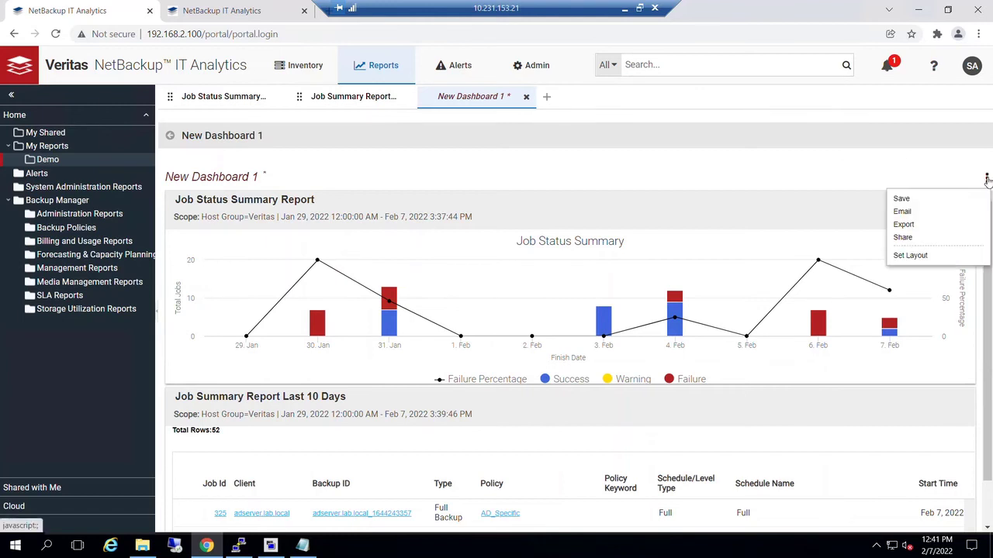
pyautogui.click(902, 200)
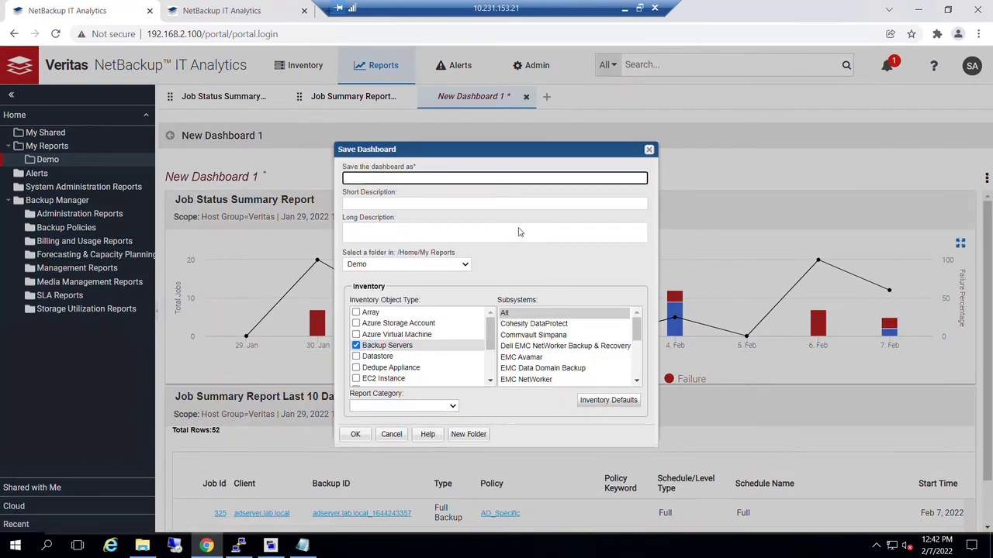
pyautogui.click(366, 178)
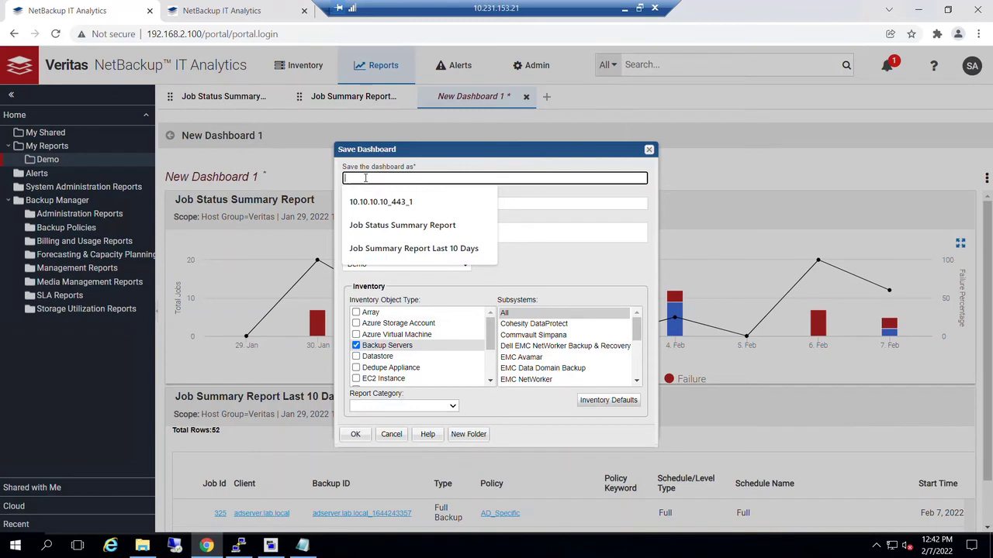
pyautogui.write('D')
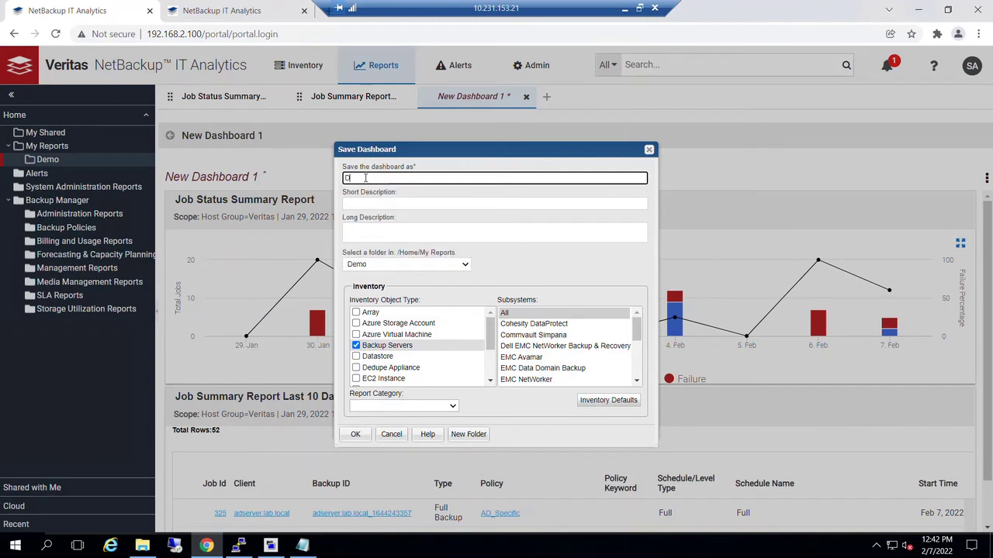
pyautogui.write('emo Dashboard')
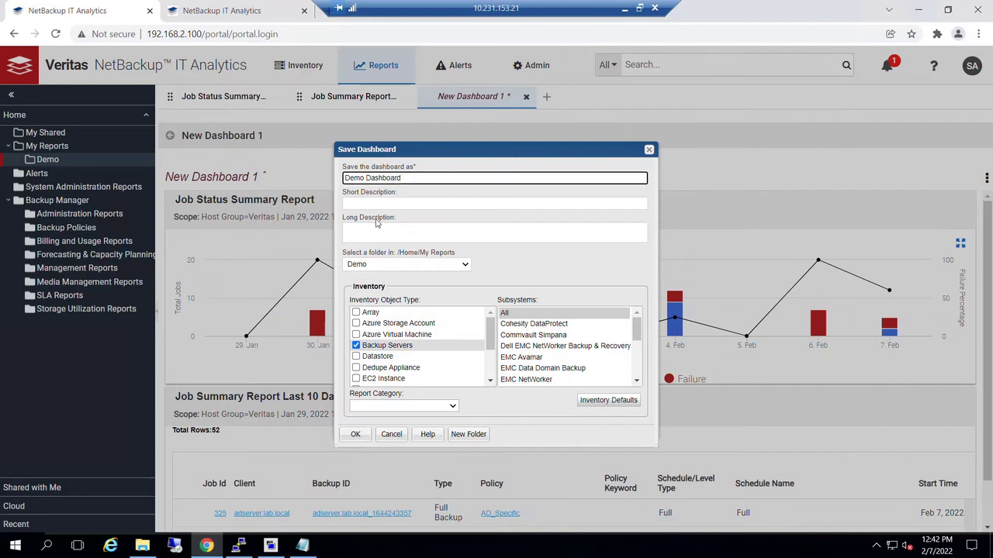
pyautogui.click(415, 266)
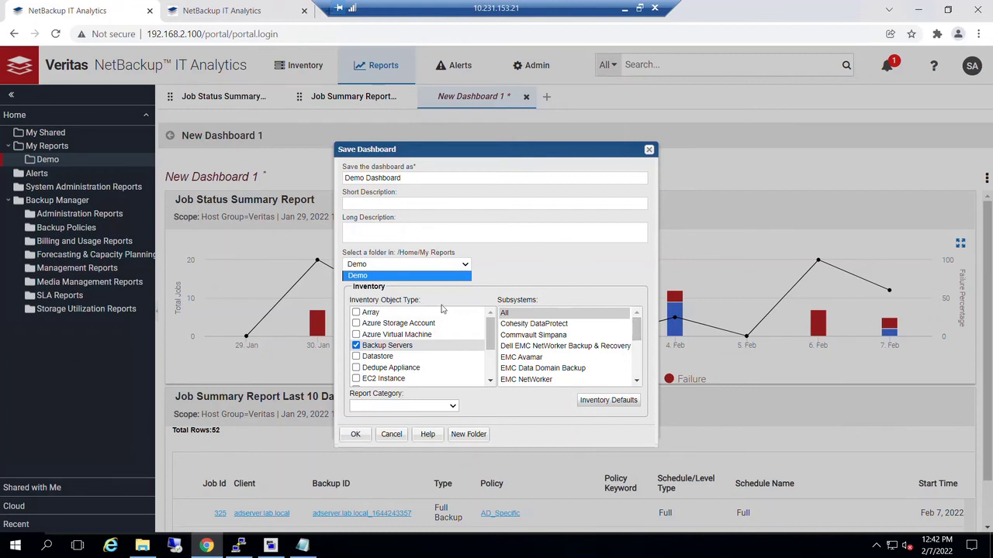
pyautogui.moveTo(636, 329); pyautogui.dragTo(633, 288)
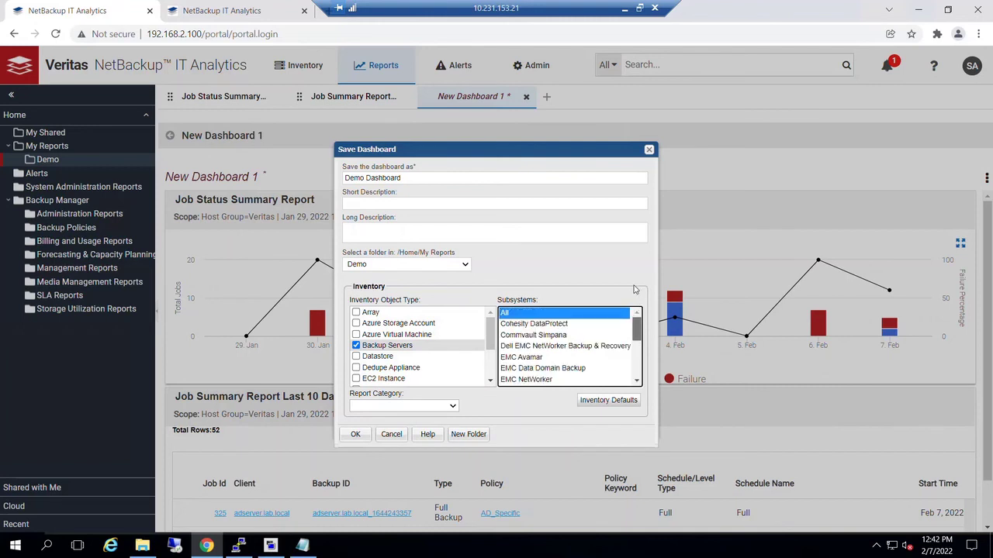
pyautogui.click(451, 406)
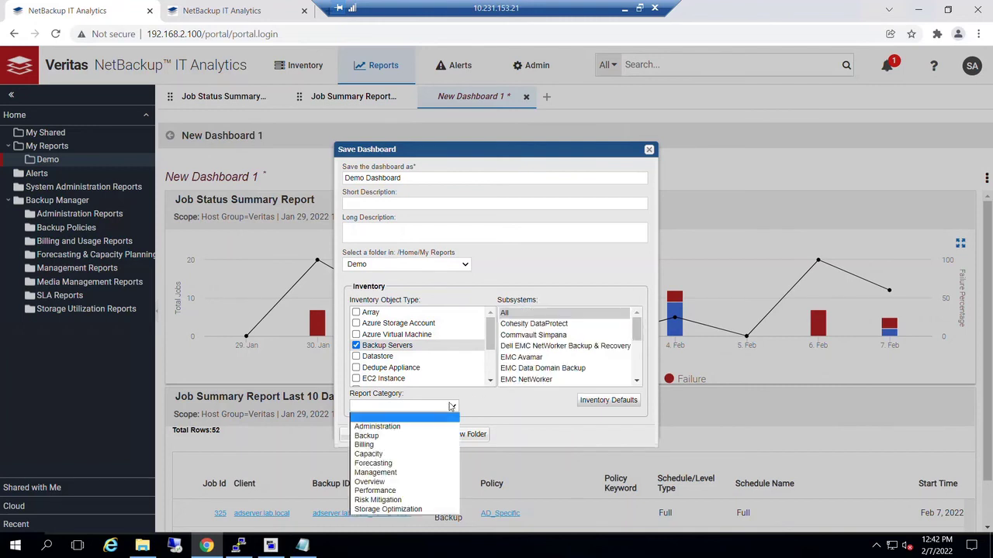
pyautogui.click(412, 436)
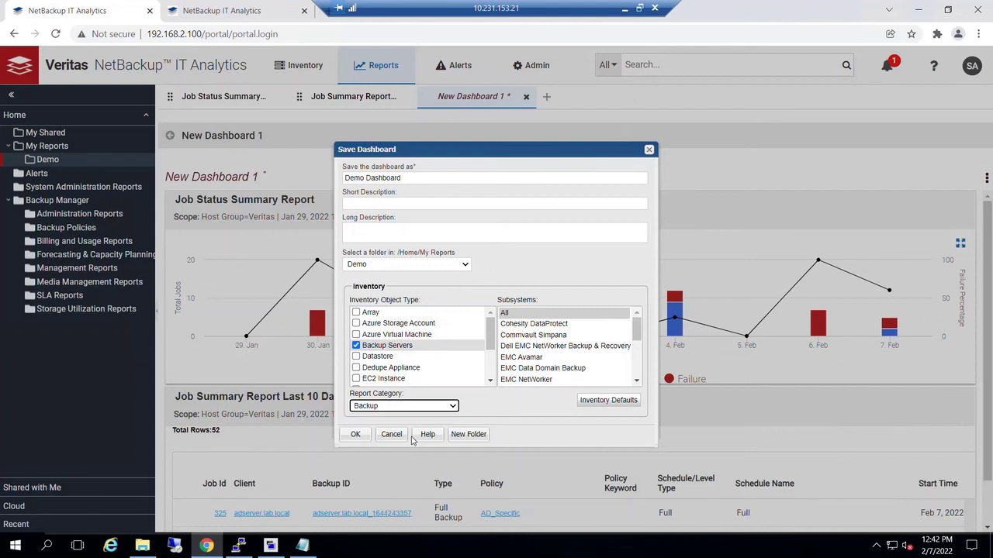
pyautogui.click(356, 435)
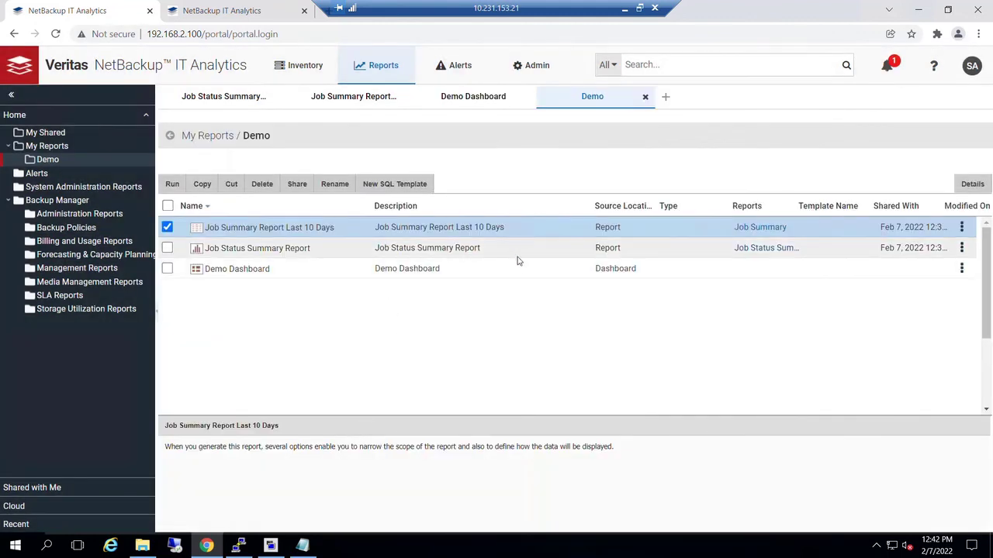
# Step: Close the open Demo Dashboard, Job Summary Report and Job Status Summary Report, keeping only the Demo folder open
pyautogui.doubleClick(275, 273)
pyautogui.click(588, 106)
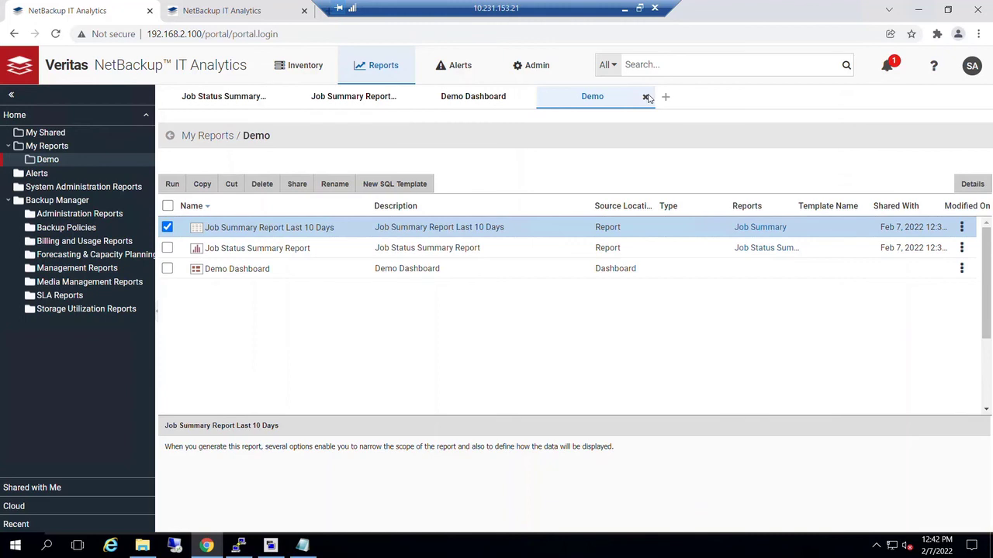
pyautogui.click(504, 96)
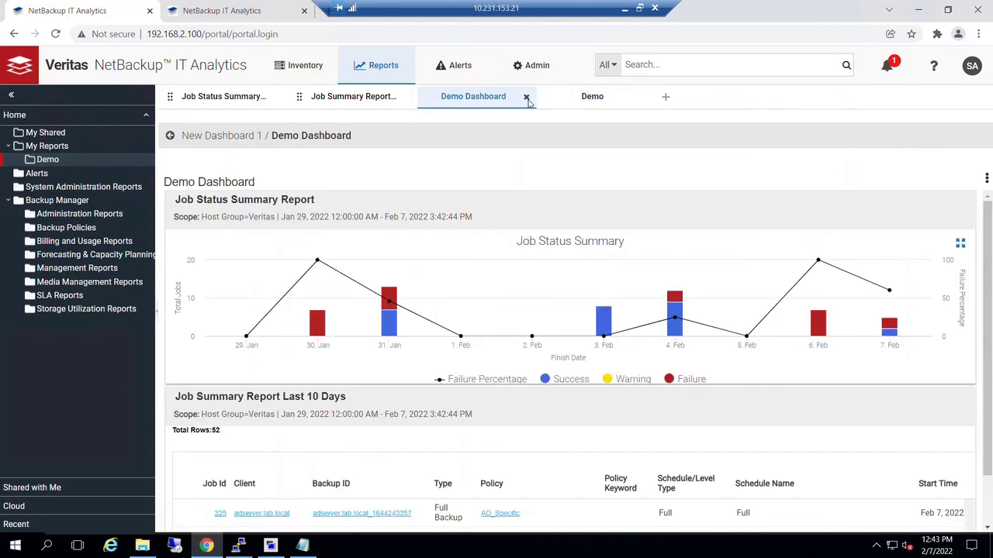
pyautogui.click(527, 97)
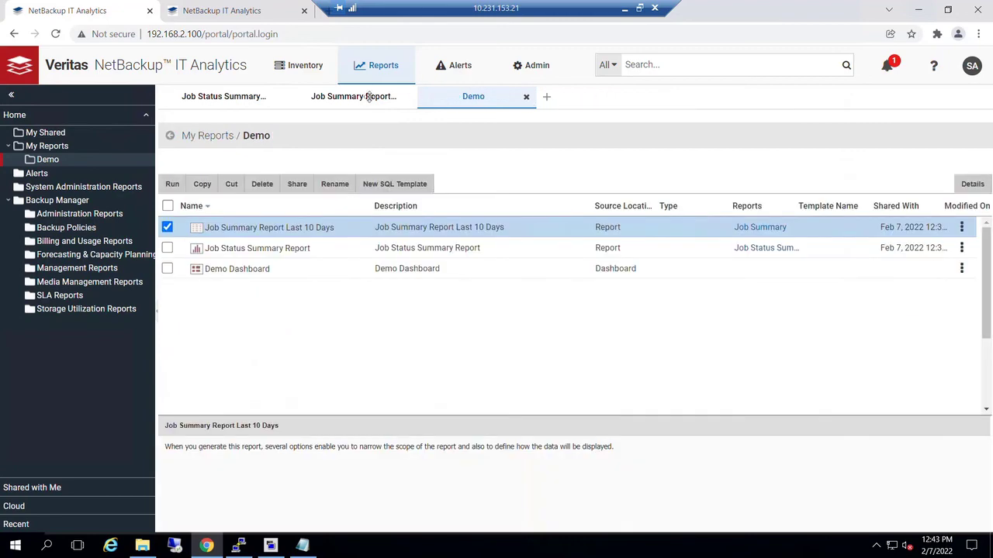
pyautogui.click(399, 97)
pyautogui.click(408, 98)
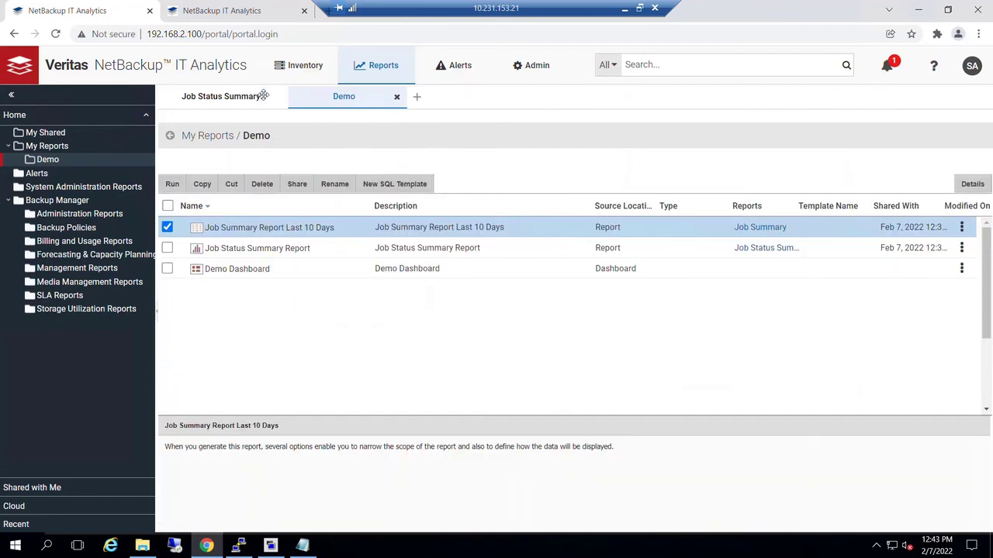
pyautogui.click(279, 97)
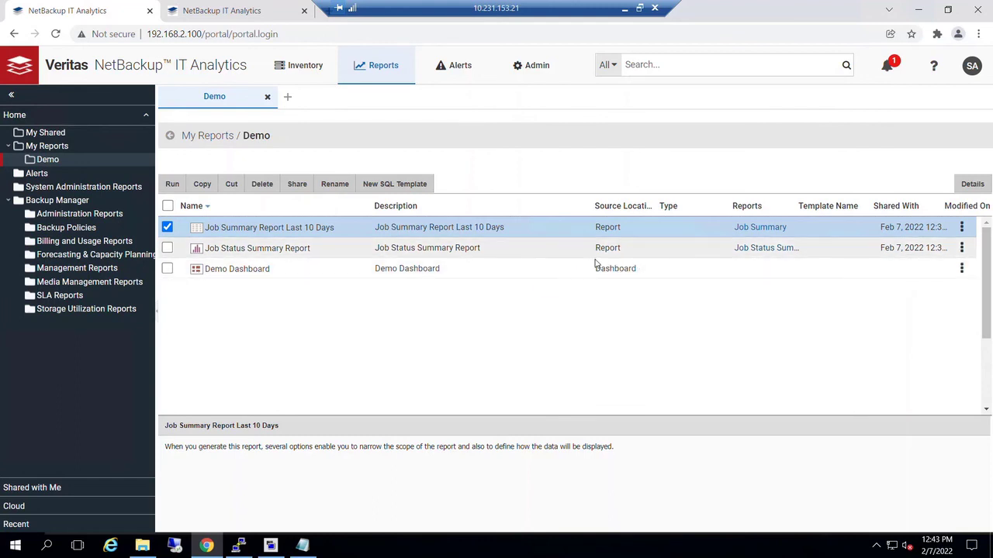
# Step: Open Demo Dashboard from the Demo folder and refresh the data of both its reports
pyautogui.click(194, 273)
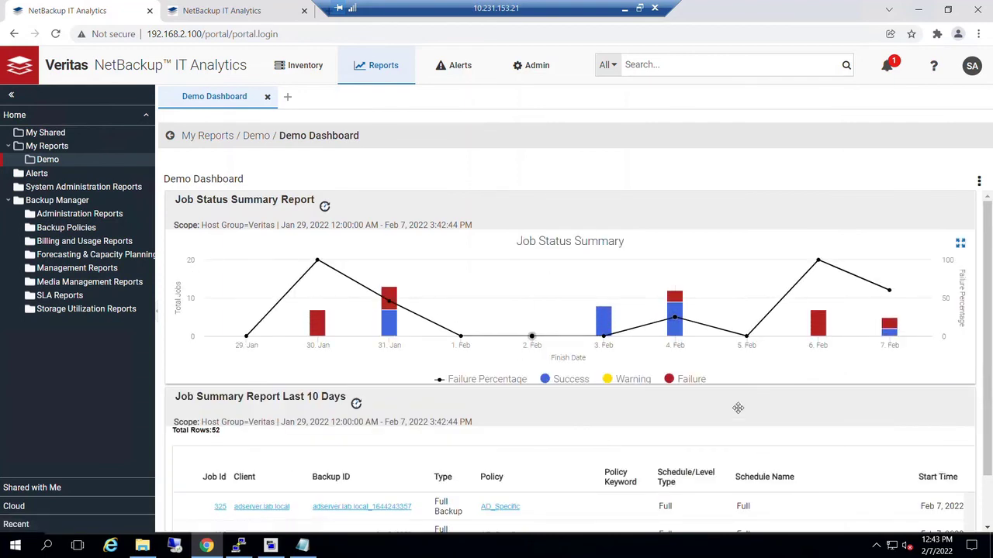
pyautogui.moveTo(737, 408)
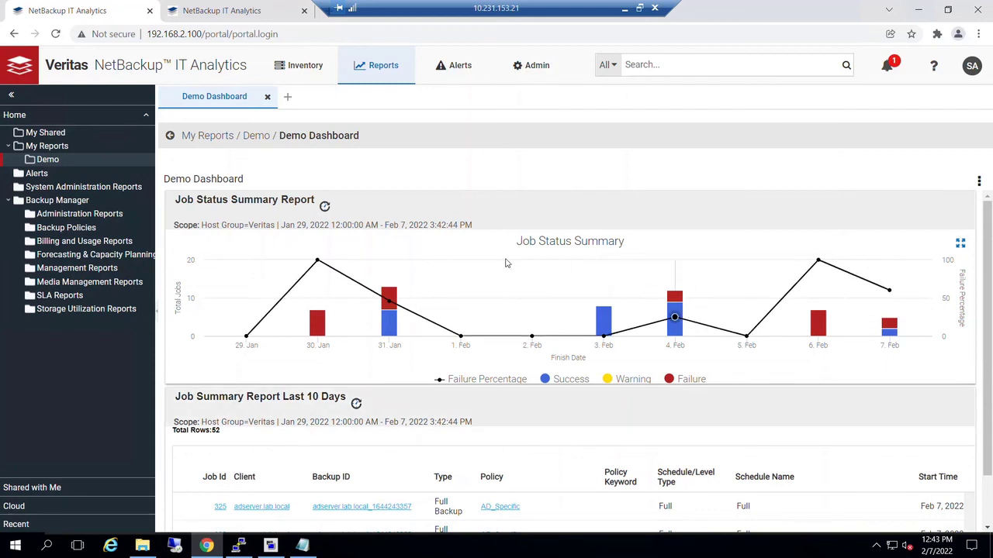
pyautogui.moveTo(476, 267)
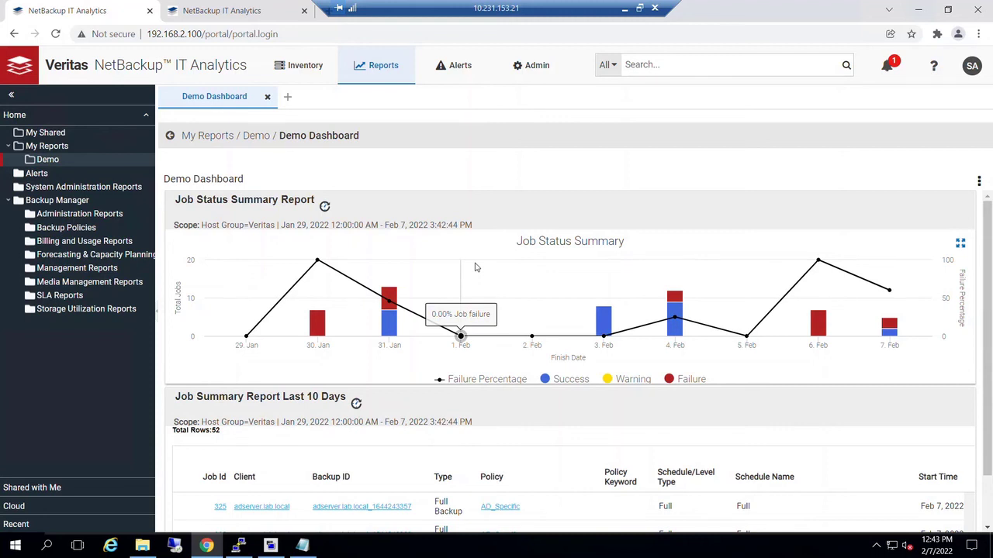
pyautogui.click(324, 208)
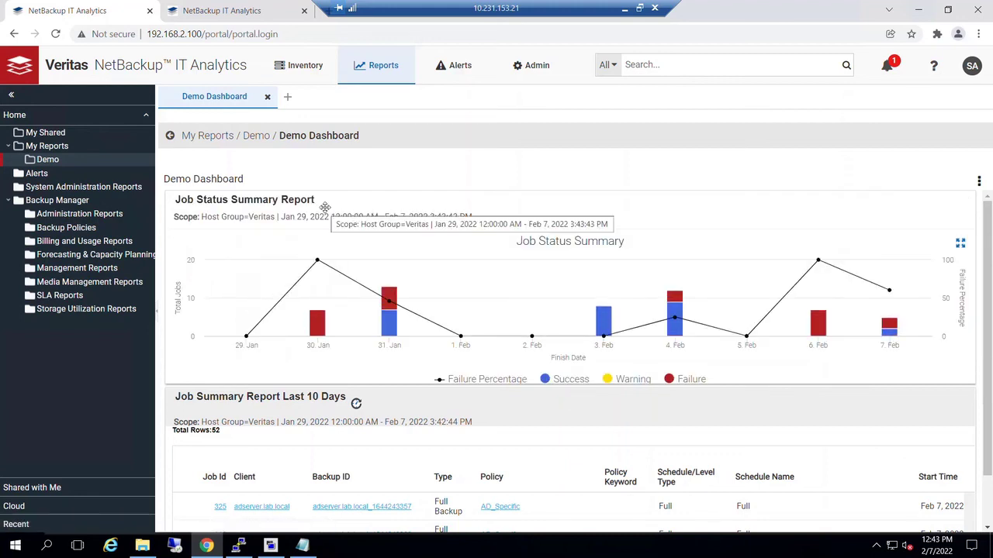
pyautogui.click(356, 405)
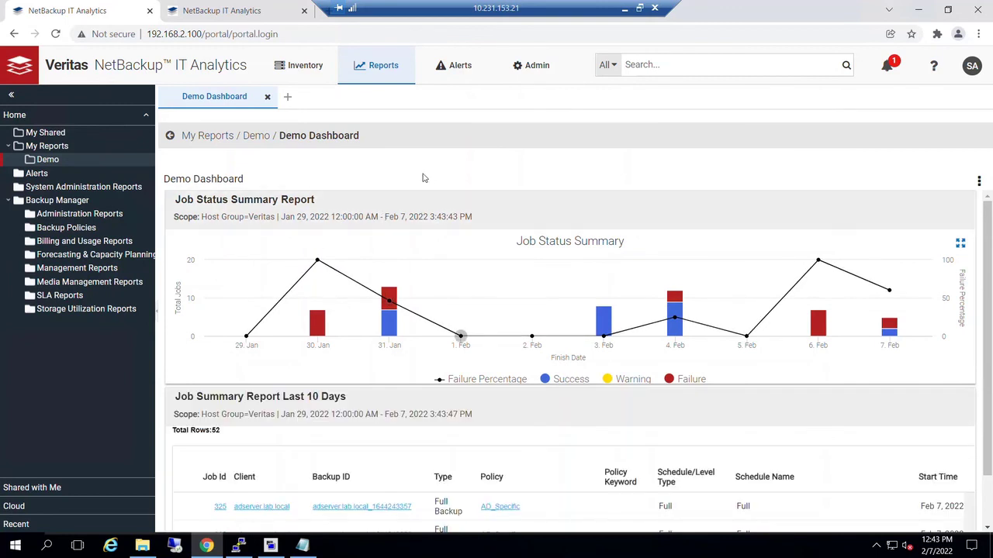